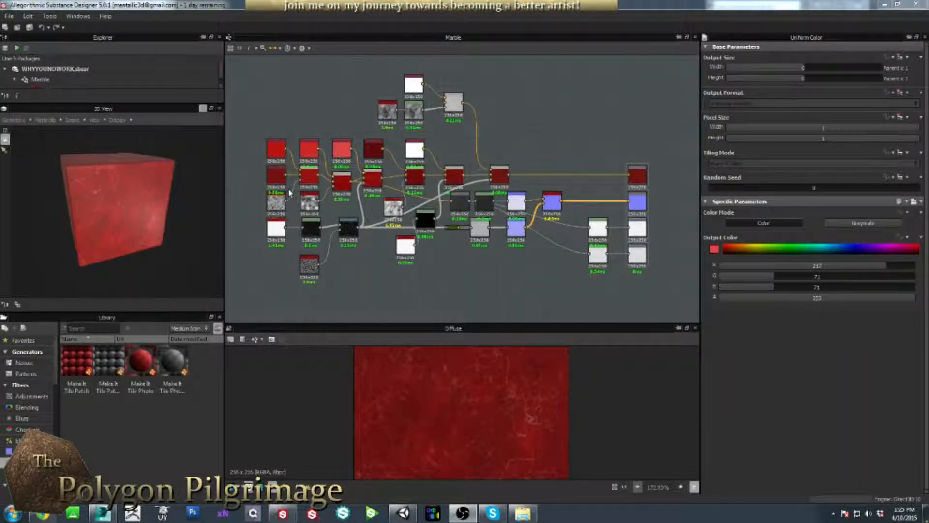
Add a frame around the four output nodes at the end of the Marble graph and shift it slightly toward the other nodes.
mouse_move(118, 208)
mouse_down()
mouse_move(124, 194)
mouse_move(133, 217)
mouse_up()
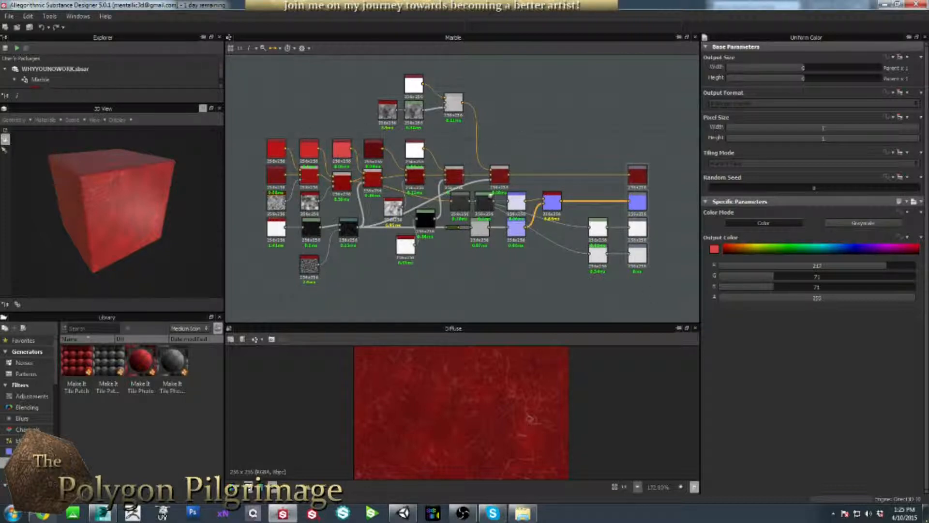
drag(623, 162, 661, 258)
right_click(667, 177)
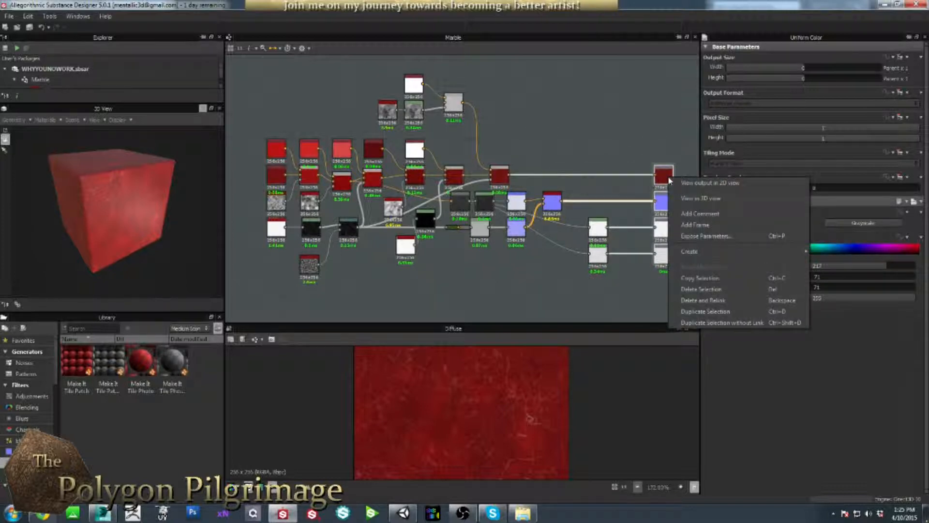
click(693, 226)
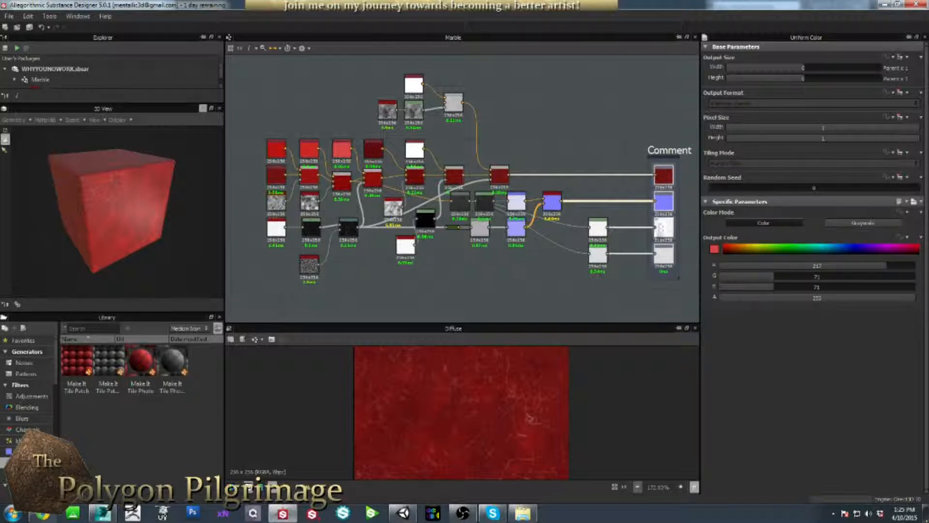
mouse_move(663, 150)
mouse_down()
mouse_move(649, 159)
mouse_move(651, 152)
mouse_up()
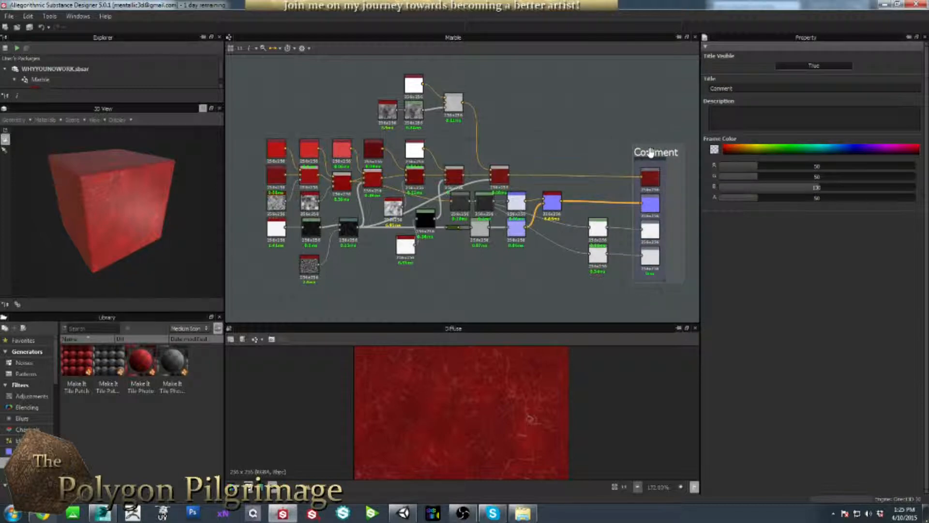
Title the frame around the output nodes "Final Outputs" and adjust its position slightly.
drag(735, 89, 663, 105)
text(Final Outputs)
key(Return)
middle_drag(591, 136, 534, 134)
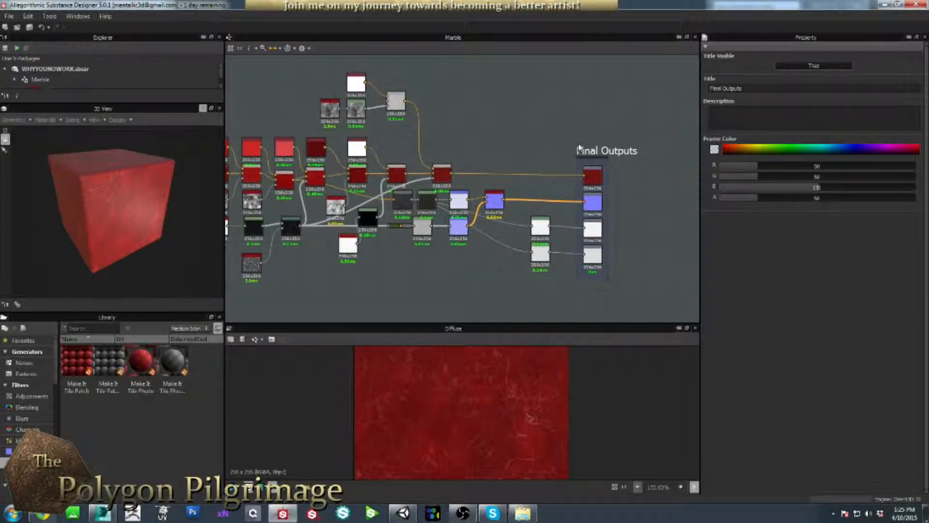
drag(579, 148, 588, 148)
middle_drag(518, 149, 547, 159)
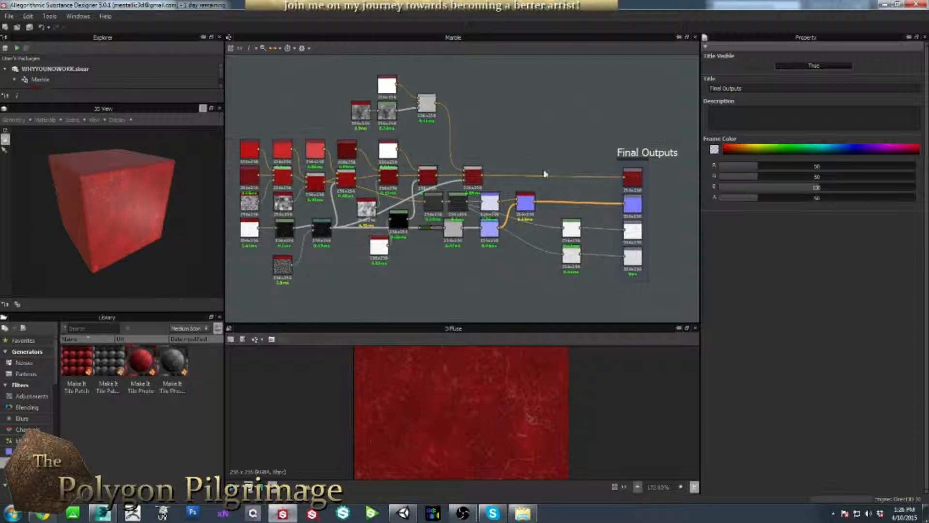
Examine how readable the Final Outputs frame title is at different graph zoom levels.
scroll(550, 140, down, 3)
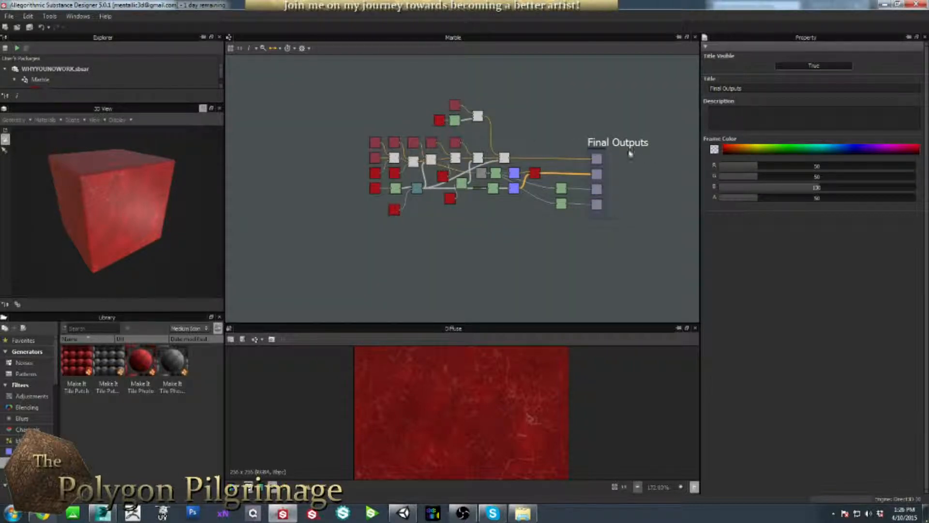
scroll(571, 150, down, 1)
scroll(570, 150, down, 2)
scroll(571, 150, up, 3)
scroll(571, 149, down, 2)
scroll(571, 149, up, 4)
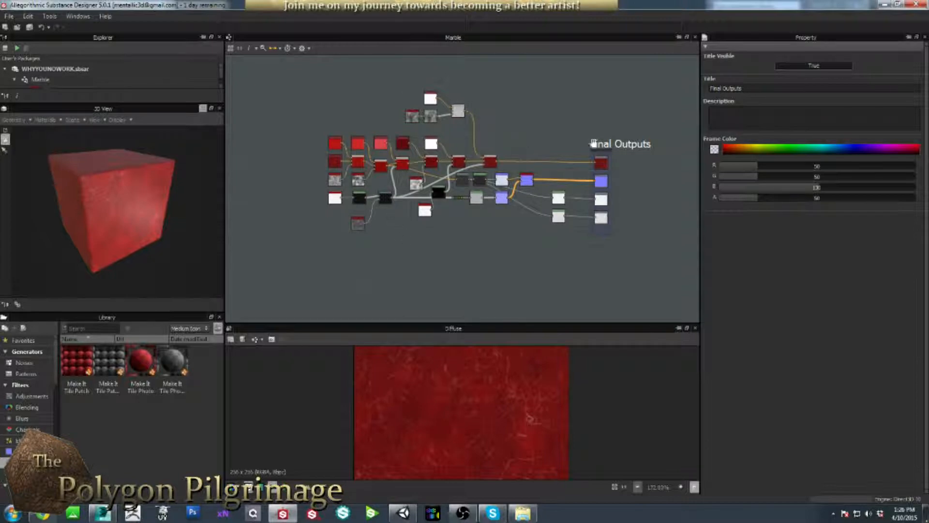
scroll(593, 143, down, 2)
scroll(590, 155, up, 5)
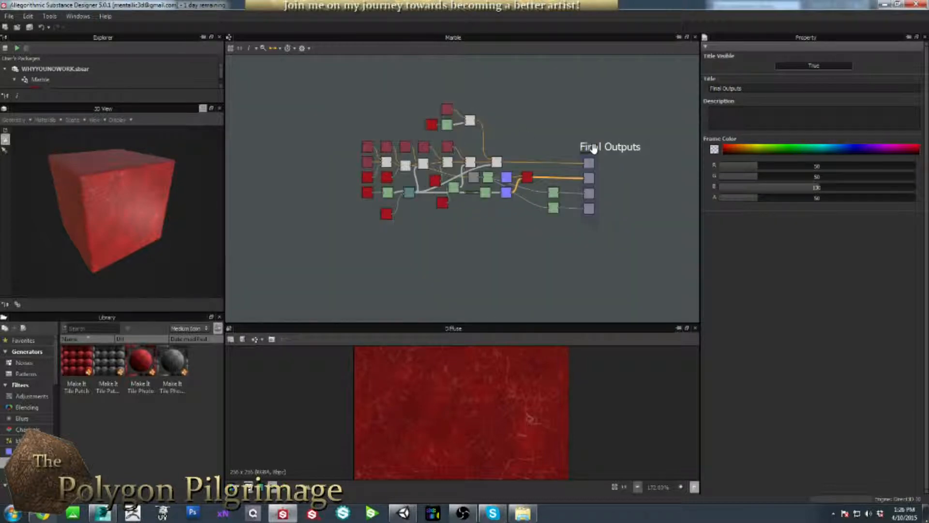
scroll(591, 155, down, 3)
scroll(413, 144, up, 3)
scroll(413, 145, down, 2)
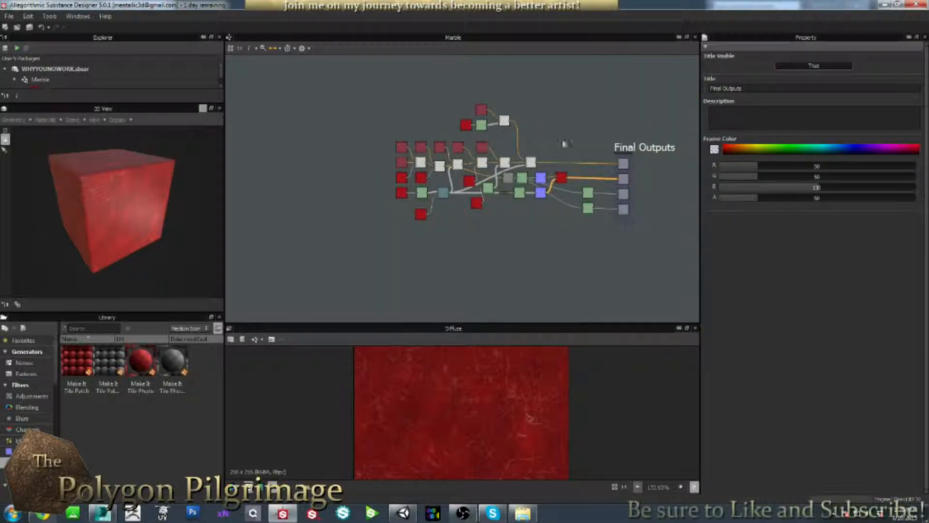
scroll(412, 157, up, 4)
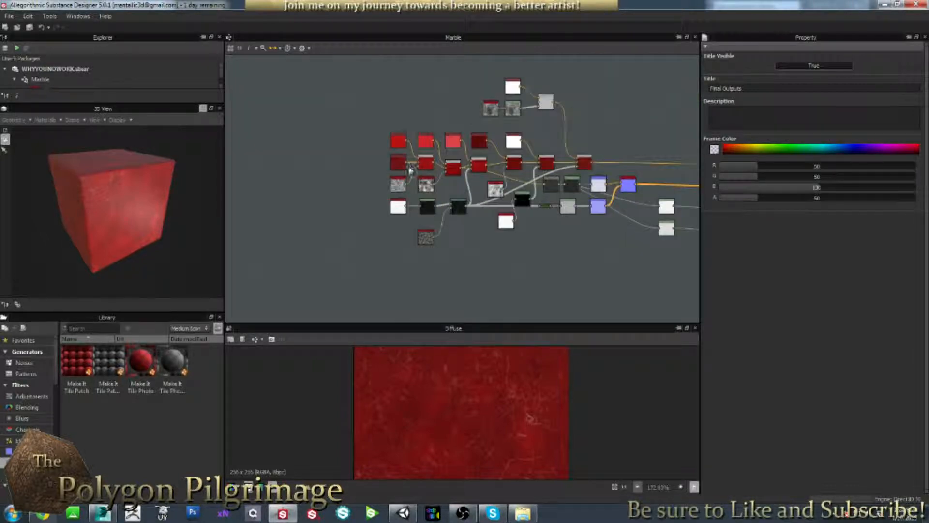
Inspect the first Blend node of the colour chain, its dark red Uniform Color input and its Clouds 1 opacity mask.
scroll(350, 192, up, 3)
click(404, 162)
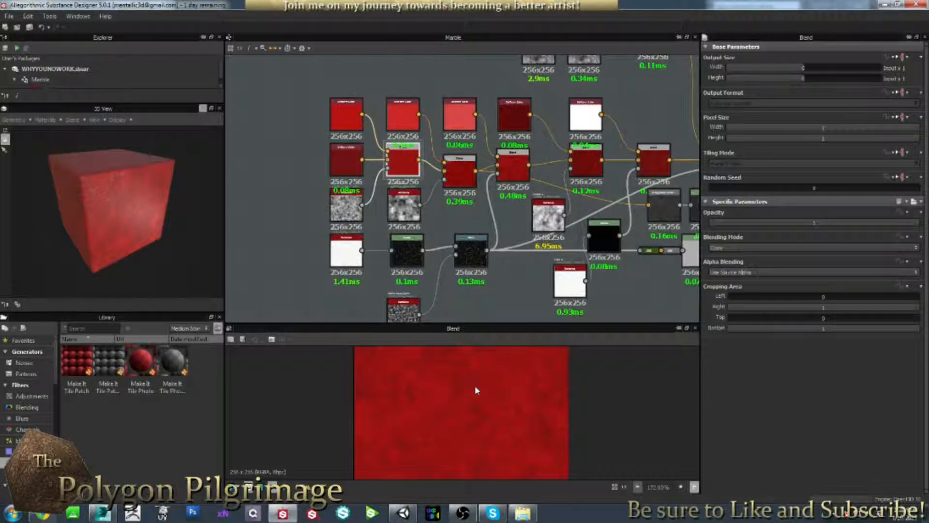
double_click(346, 163)
double_click(411, 161)
double_click(347, 206)
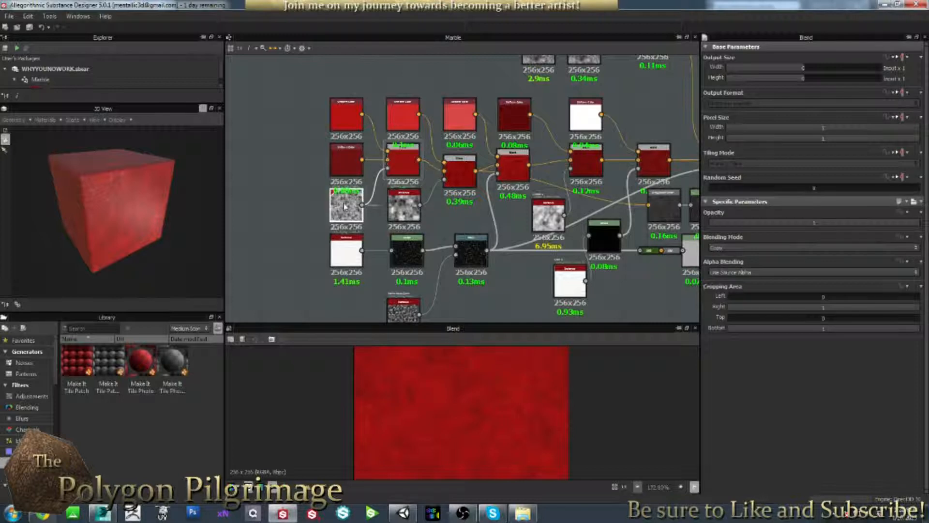
scroll(347, 205, up, 3)
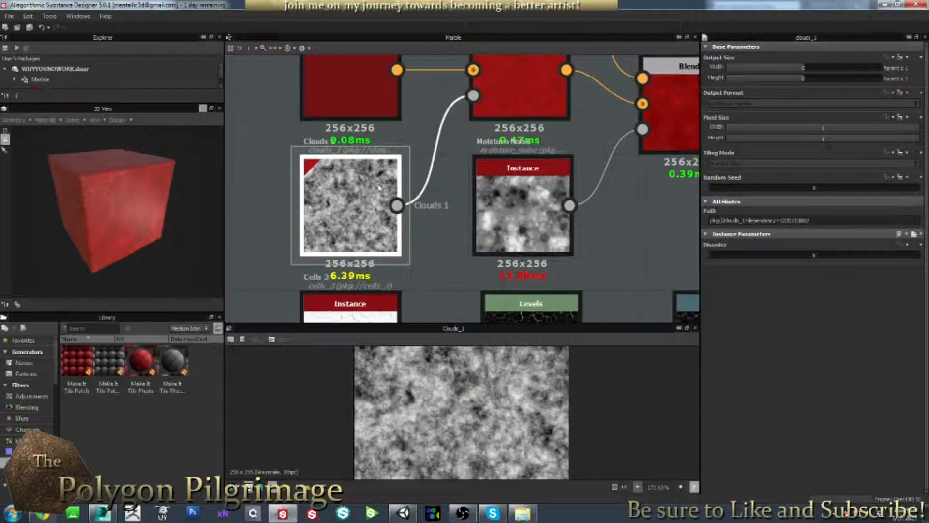
Preview the first Blend node's output and examine its mottled red texture up close.
scroll(379, 188, down, 4)
double_click(426, 147)
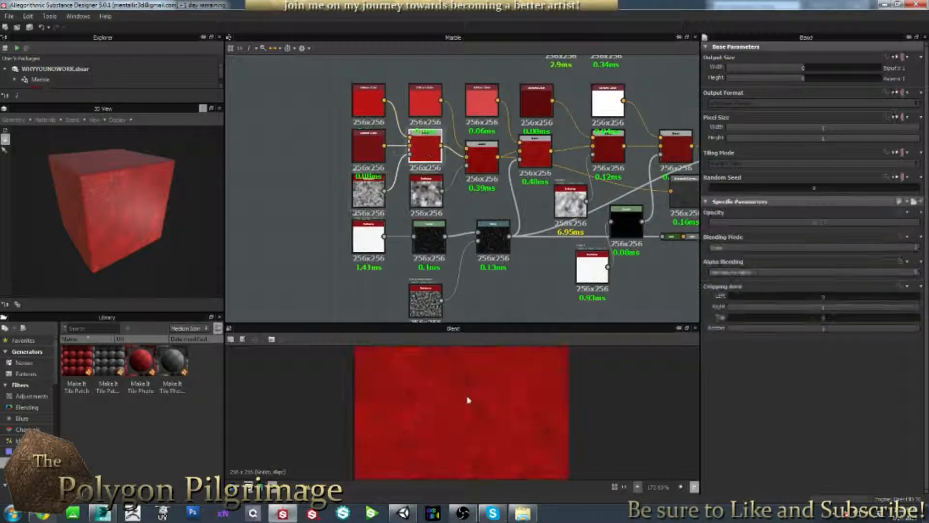
scroll(448, 406, up, 5)
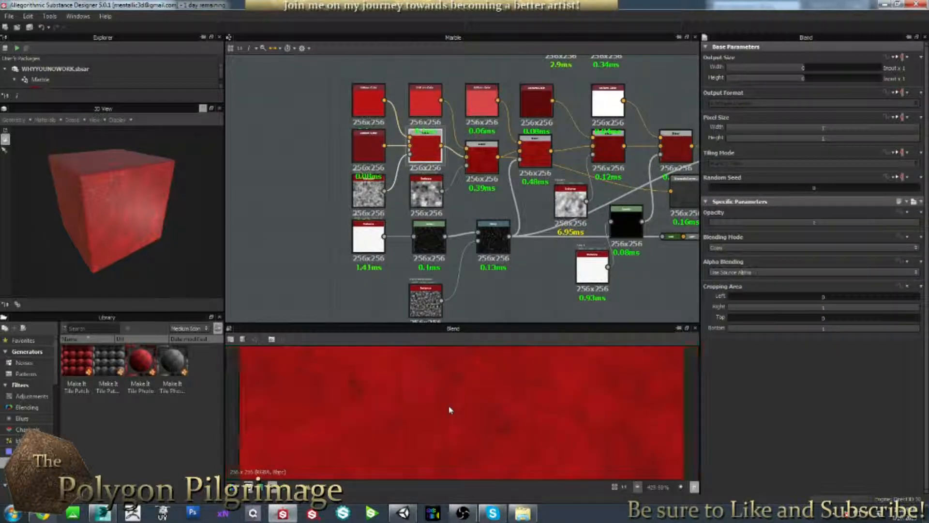
scroll(450, 409, up, 1)
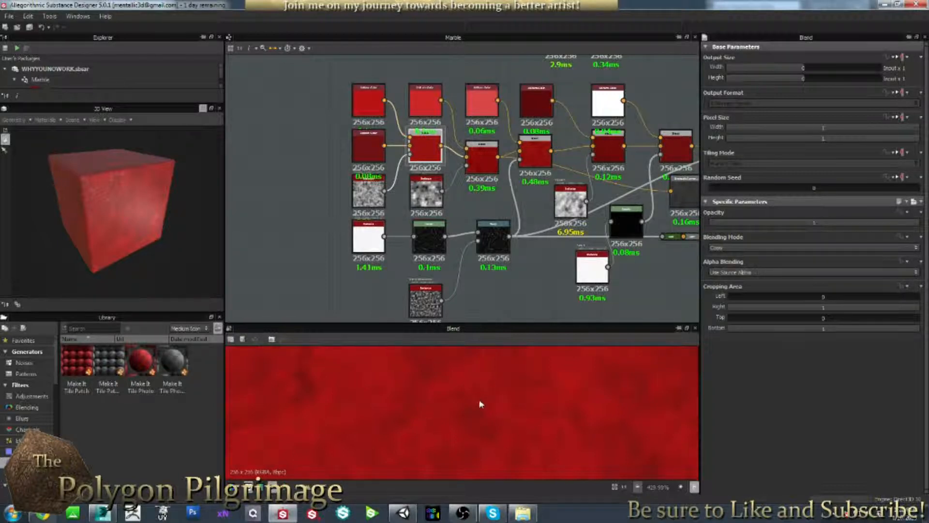
scroll(450, 399, down, 6)
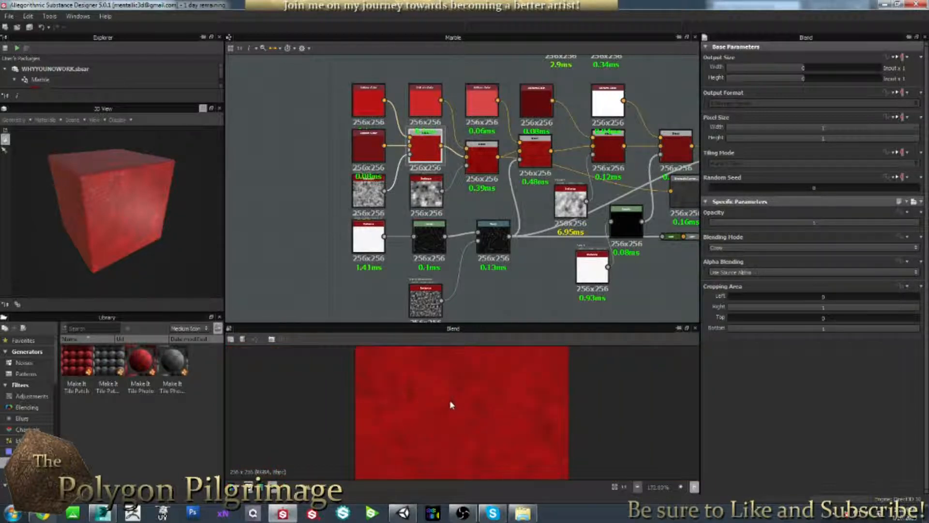
scroll(408, 188, up, 2)
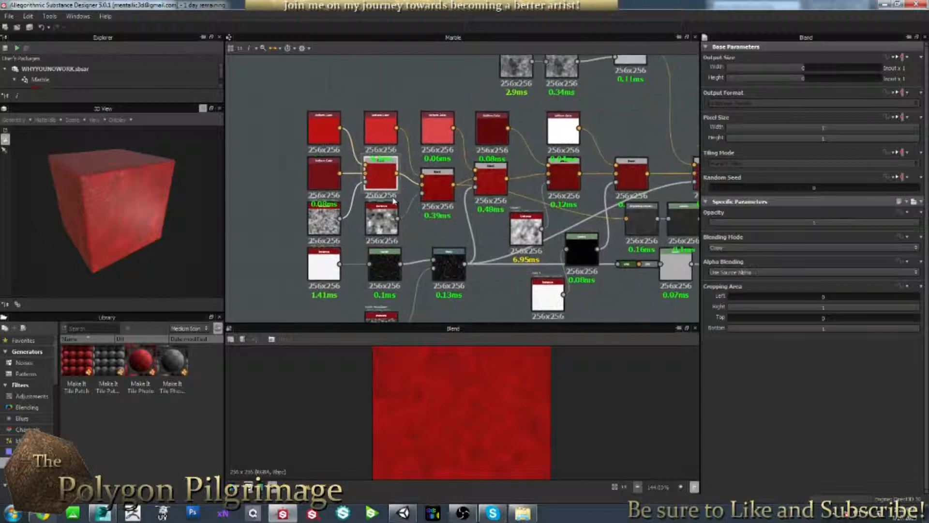
Inspect the second Blend node's connections: the Moisture Noise mask, the lighter red Uniform Color and the first Blend.
click(447, 186)
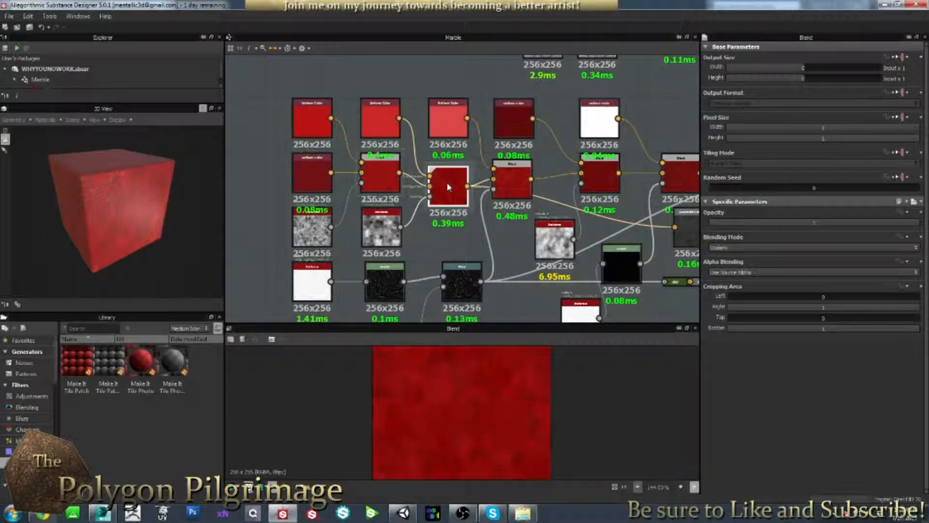
click(381, 231)
click(379, 117)
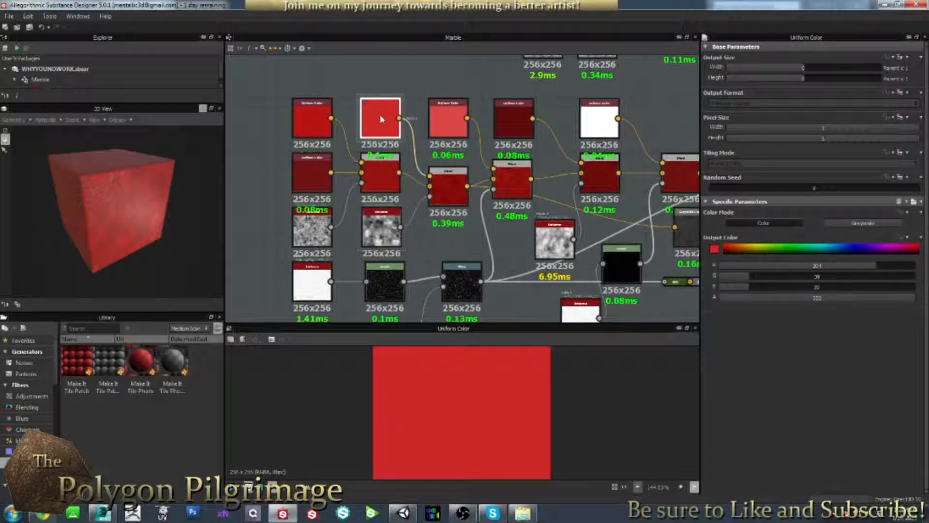
click(387, 182)
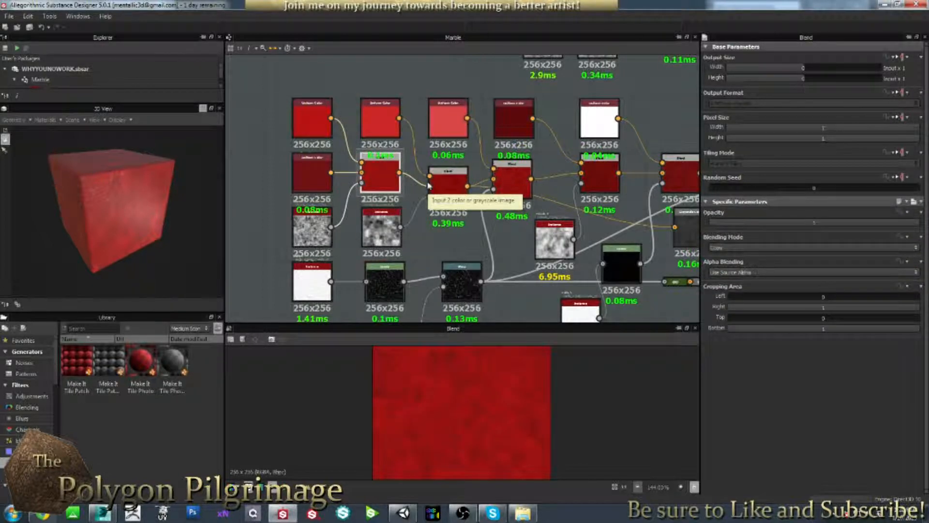
scroll(429, 188, up, 3)
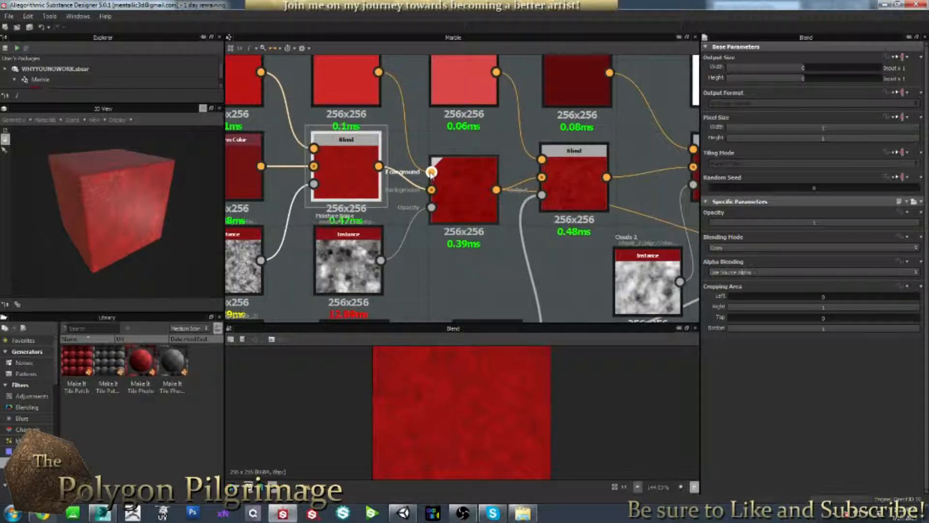
scroll(431, 174, down, 4)
Compare the first two reds in the Uniform Color row, and examine the second Blend node's output up close.
click(379, 117)
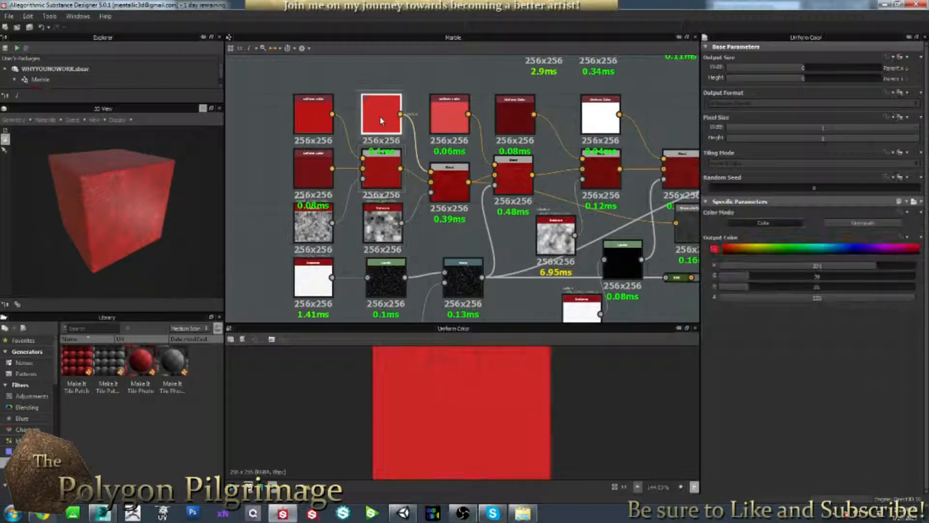
click(314, 116)
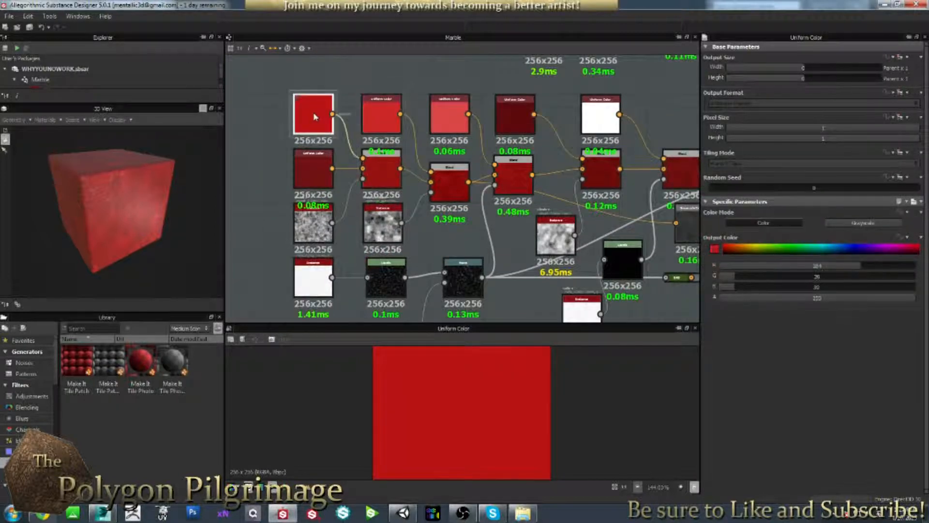
click(378, 118)
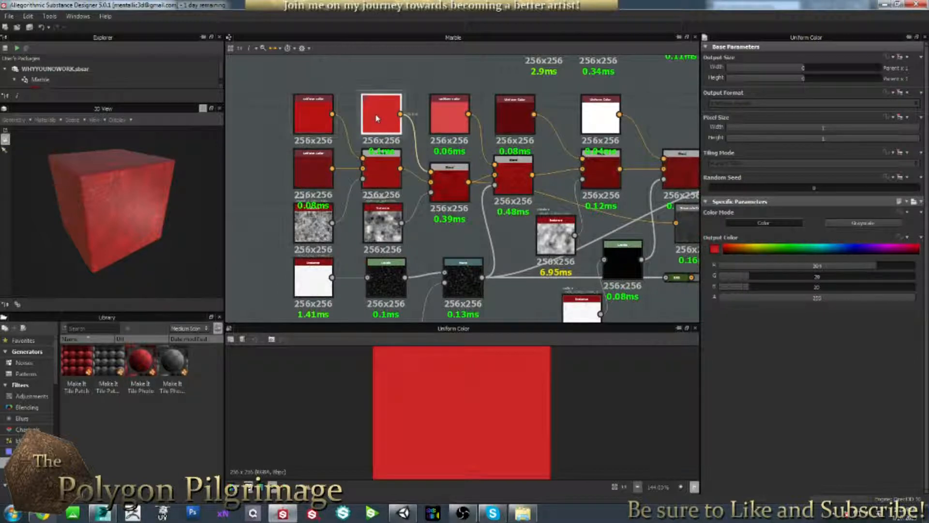
click(457, 182)
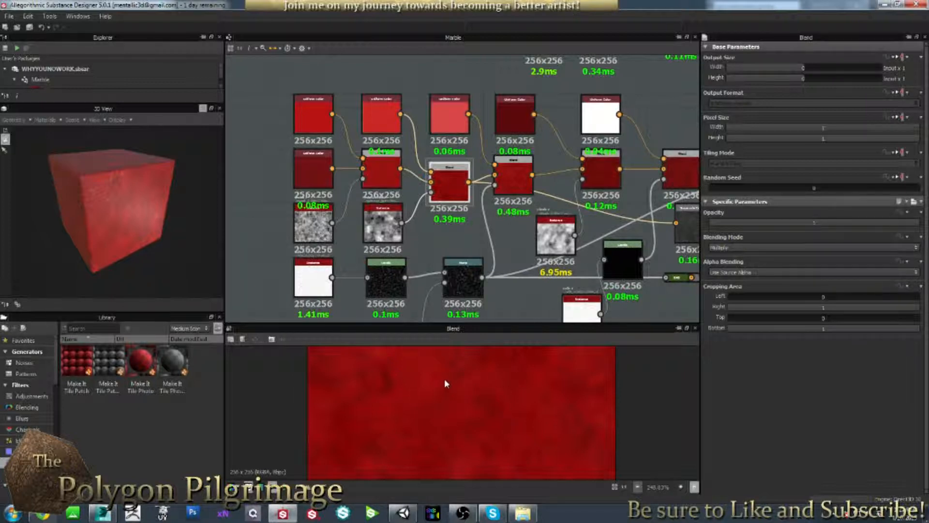
scroll(484, 417, down, 3)
scroll(471, 426, up, 4)
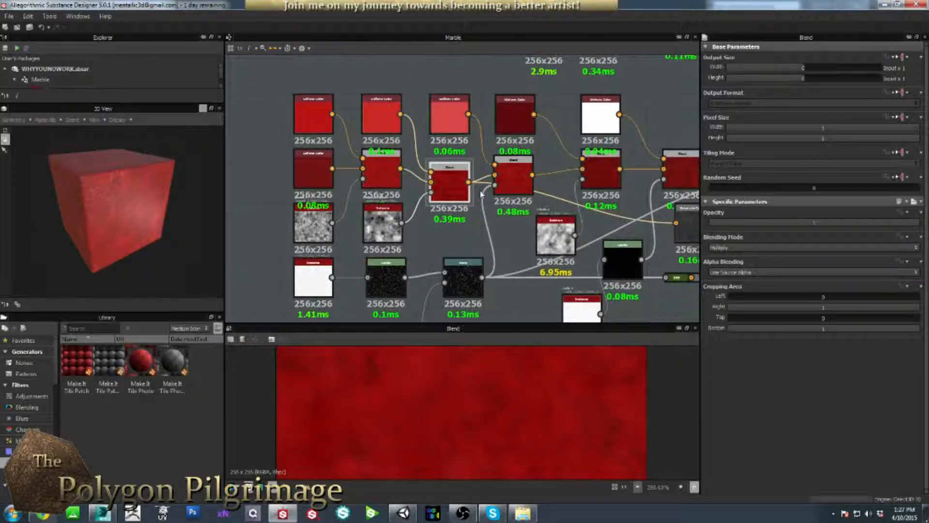
Preview the third Blend node's veined result and the Warp node that feeds its opacity.
click(508, 179)
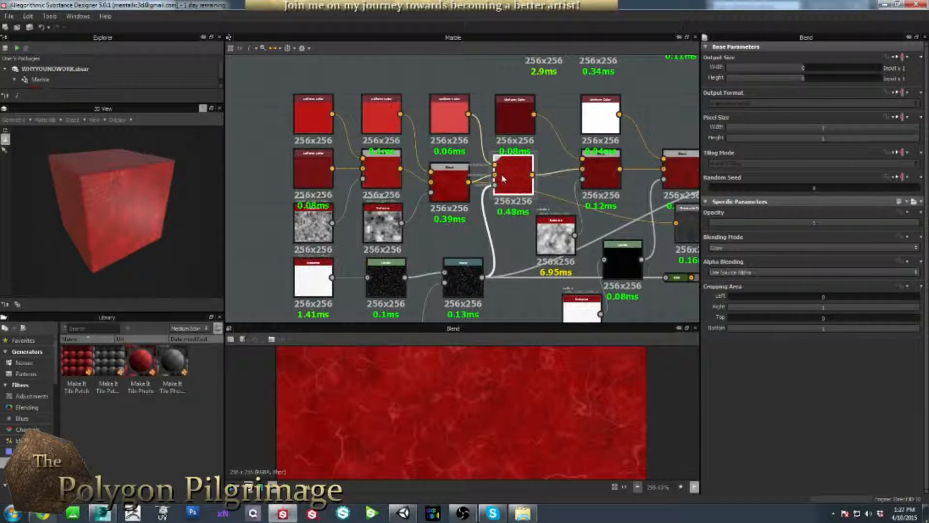
middle_drag(504, 180, 464, 170)
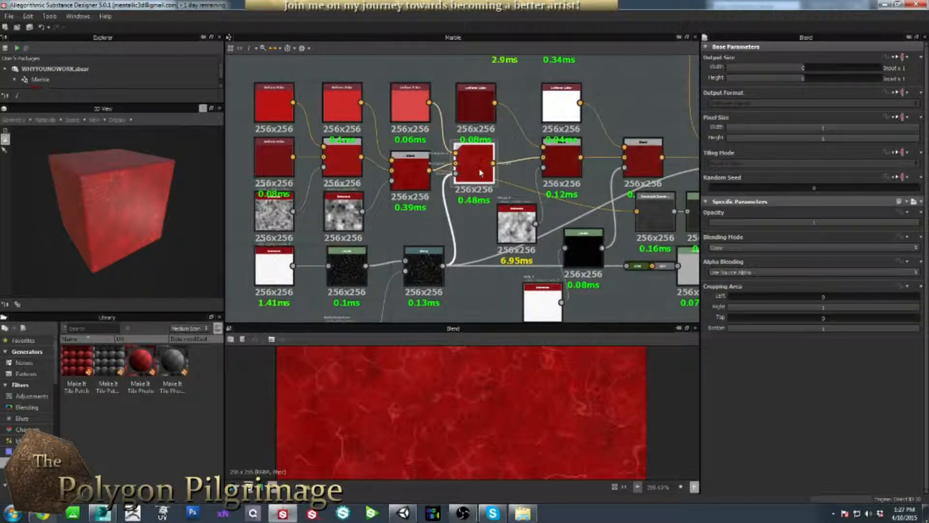
drag(482, 176, 476, 170)
click(424, 265)
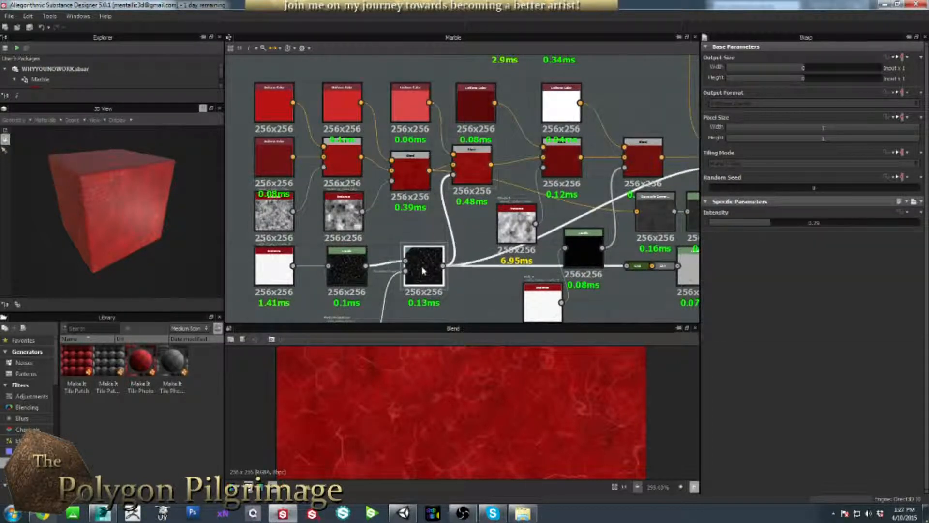
middle_drag(425, 277, 438, 188)
scroll(452, 391, down, 3)
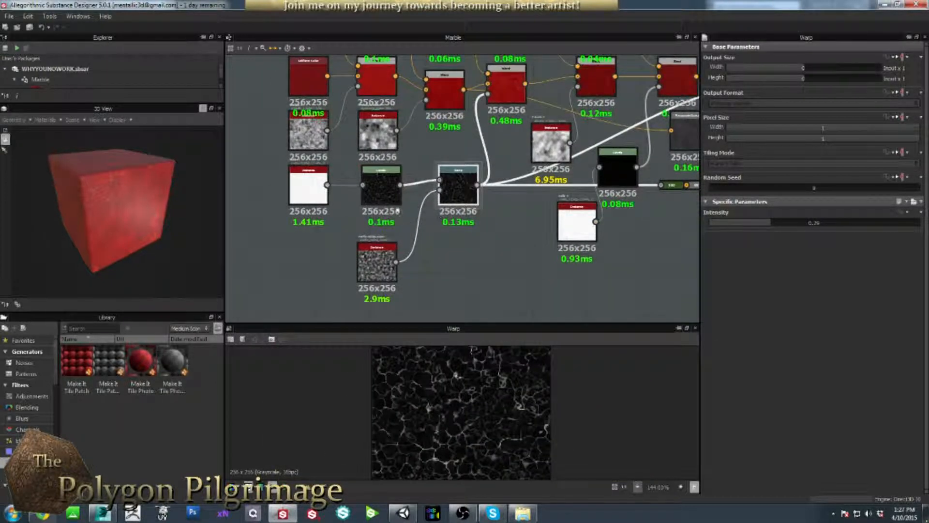
Trace the vein mask back from the Warp node to its Levels and Perlin Noise Zoom inputs, previewing each.
click(504, 96)
click(456, 180)
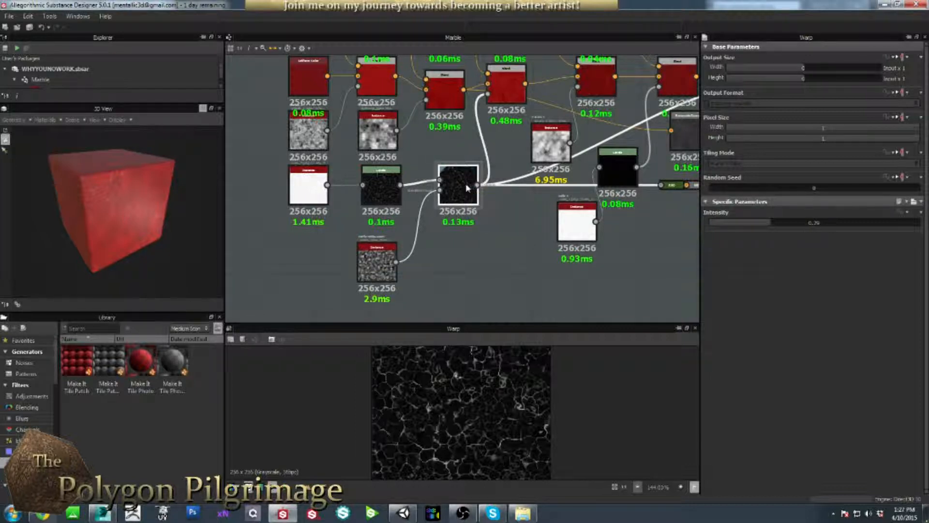
click(384, 185)
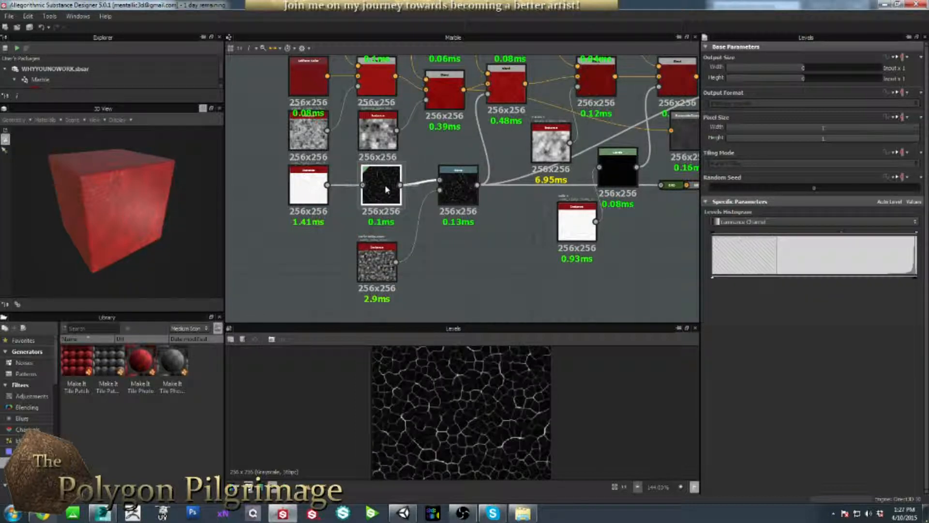
click(379, 265)
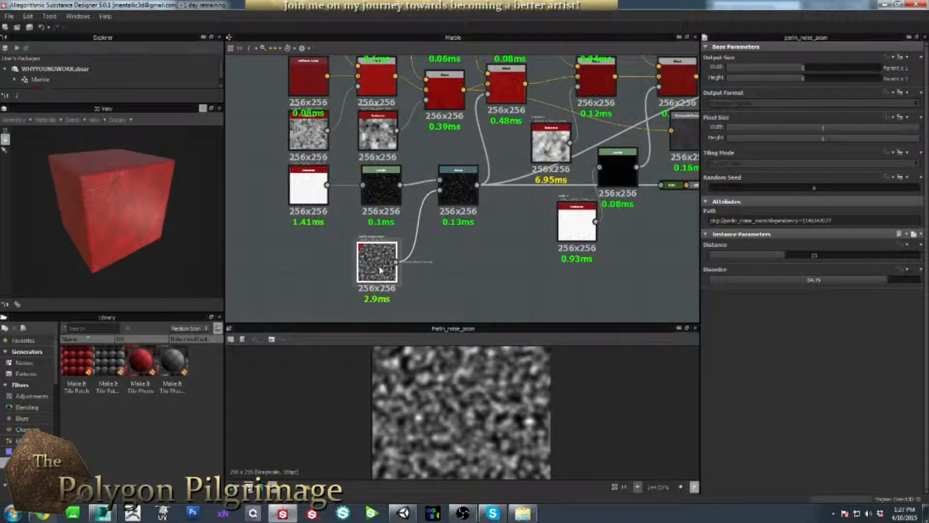
Compare the vein Levels output, the Perlin Noise Zoom input and the resulting Warp output.
click(376, 194)
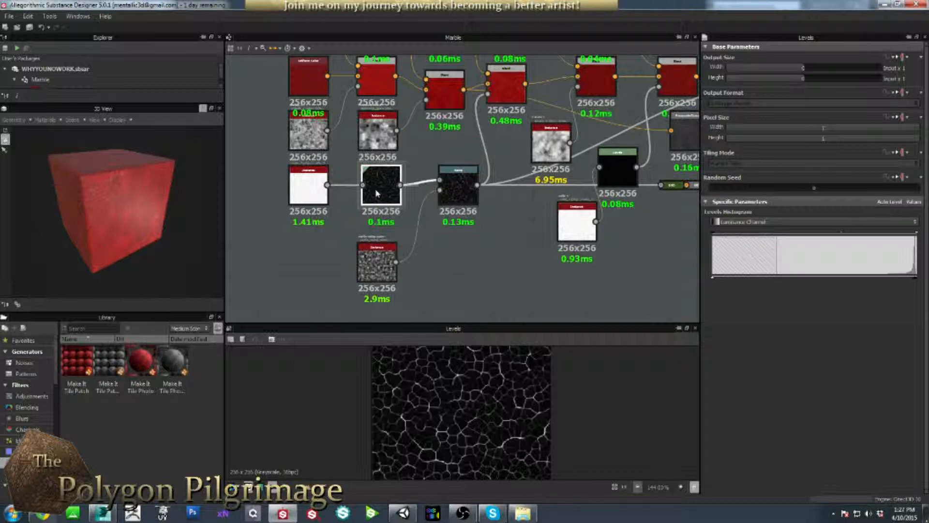
click(376, 263)
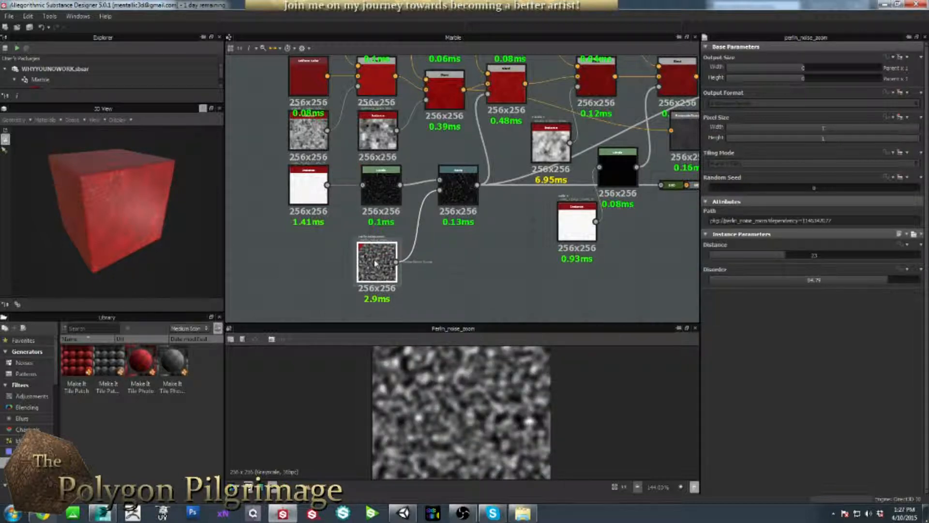
click(455, 193)
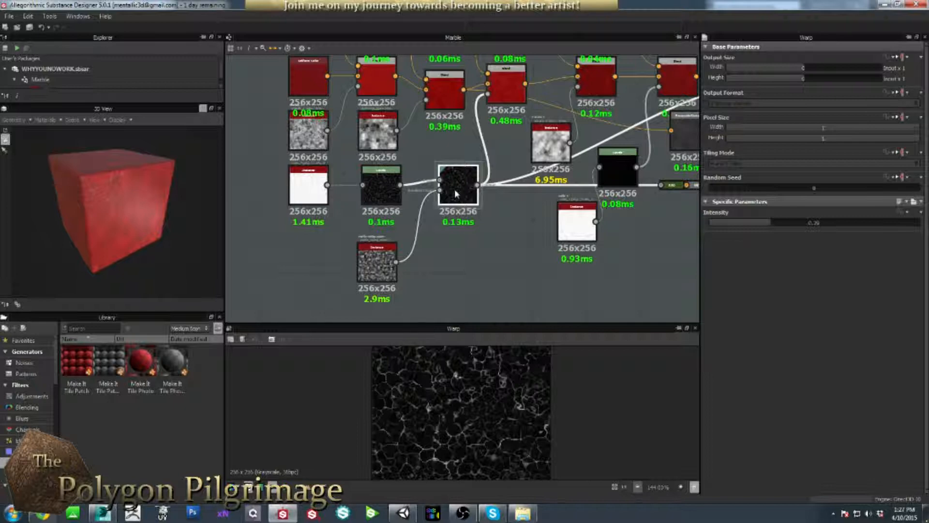
middle_drag(455, 189, 459, 224)
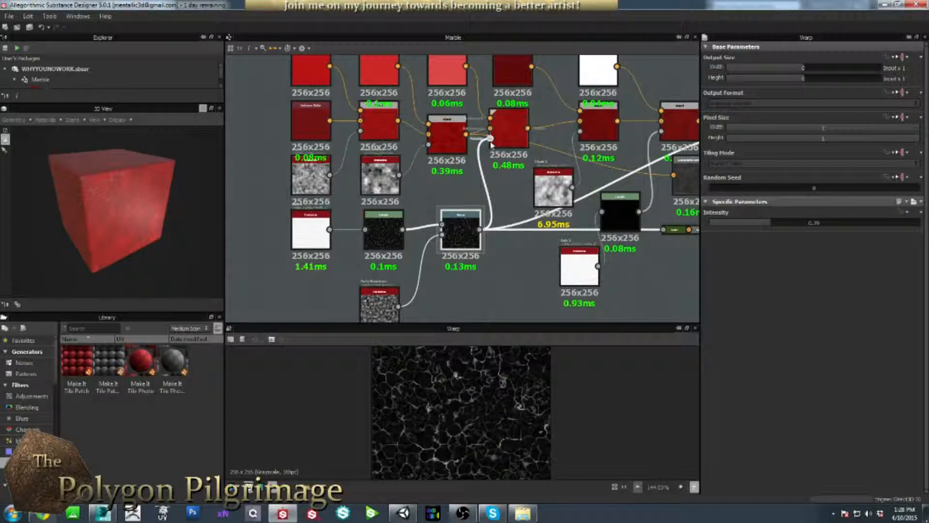
Preview the third Blend node and its light red Uniform Color, and examine the blended veins up close.
double_click(515, 136)
middle_drag(501, 146, 477, 227)
middle_drag(446, 169, 439, 146)
double_click(429, 134)
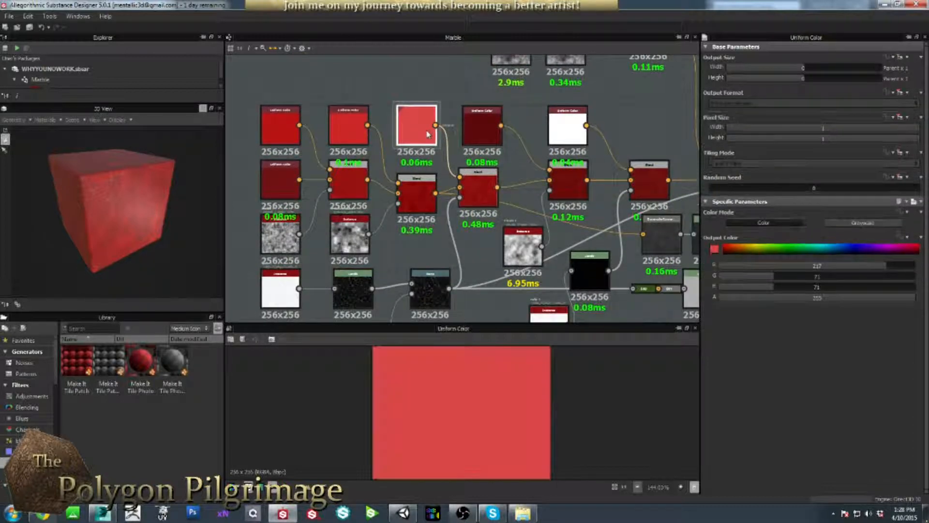
double_click(479, 187)
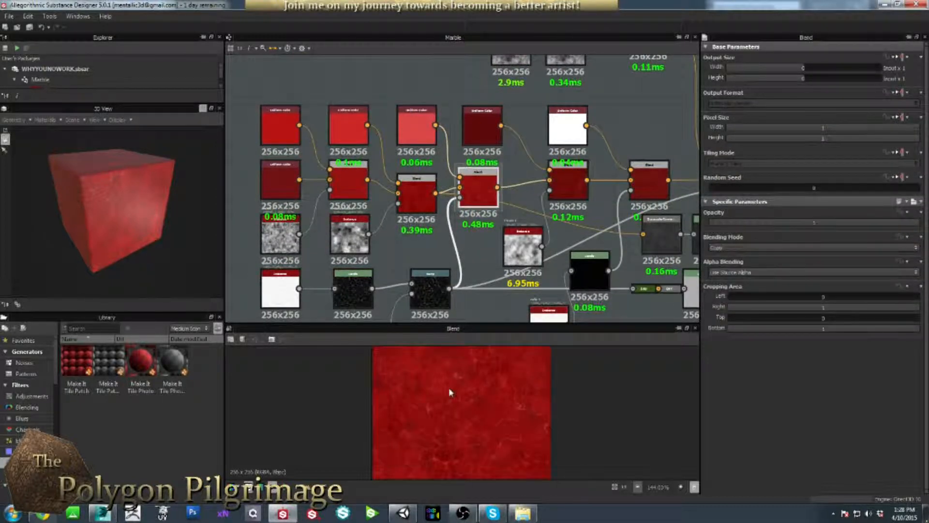
scroll(470, 417, up, 4)
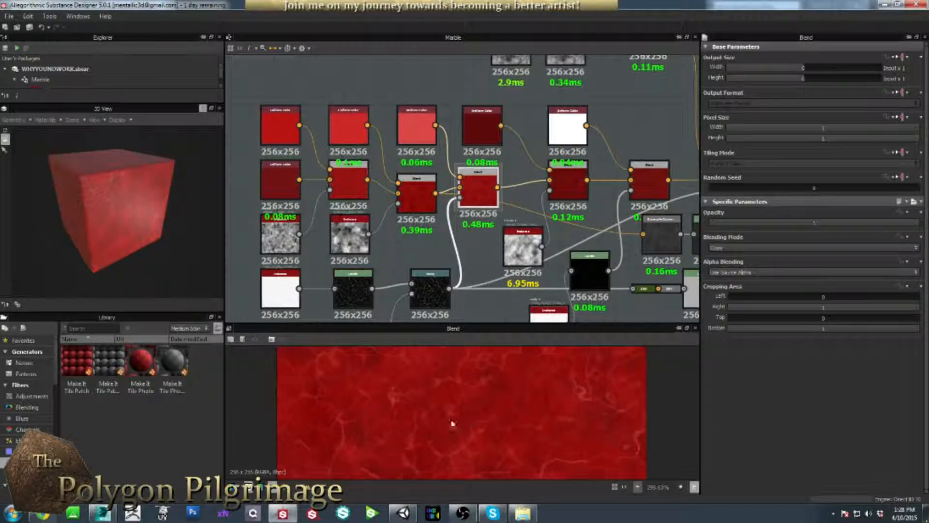
scroll(460, 383, down, 4)
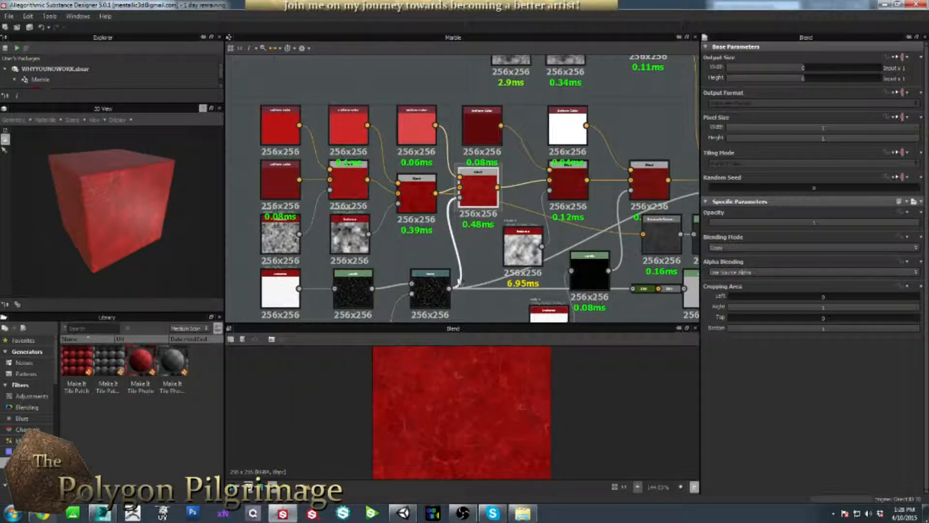
Preview the fourth Blend node and the dark red Uniform Color feeding it.
middle_drag(461, 234, 384, 206)
scroll(384, 206, down, 2)
click(433, 169)
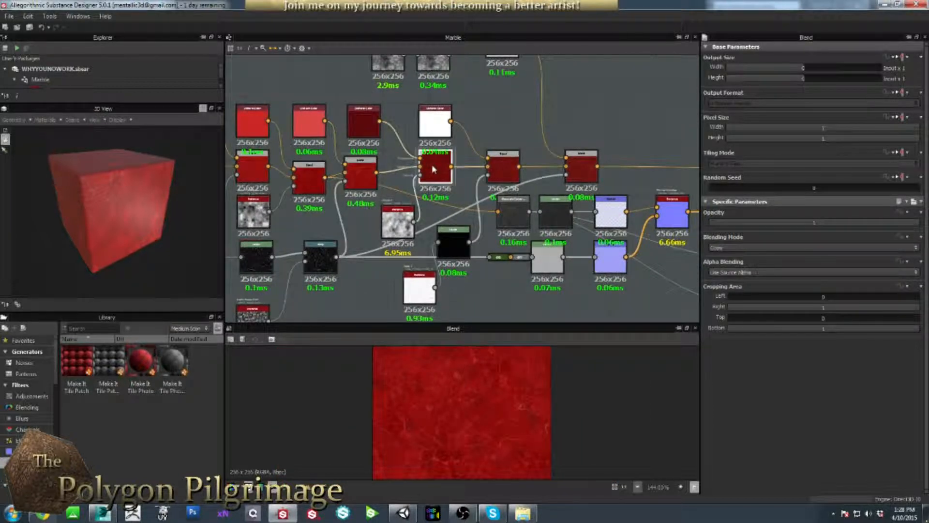
scroll(433, 168, up, 2)
click(332, 107)
click(435, 168)
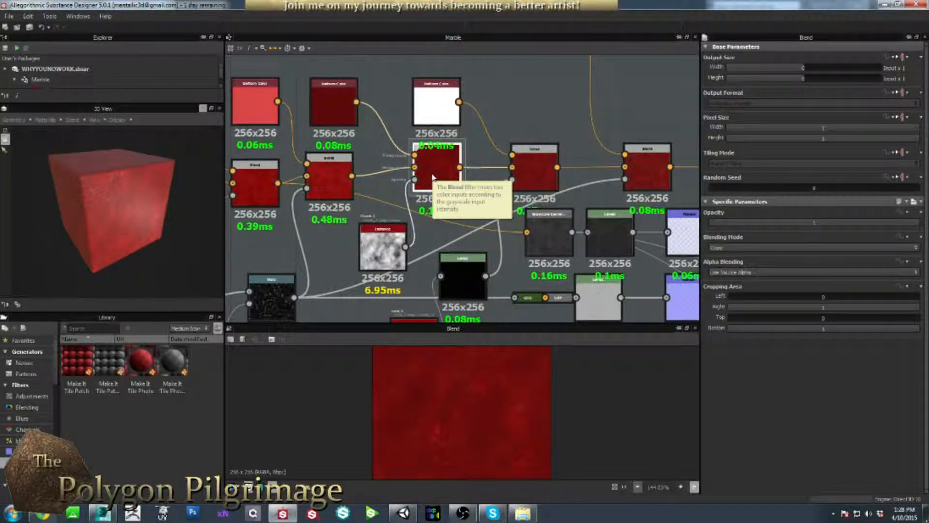
Examine the Clouds 2 mask and compare it with the dark red colour and the fourth Blend's output.
click(366, 247)
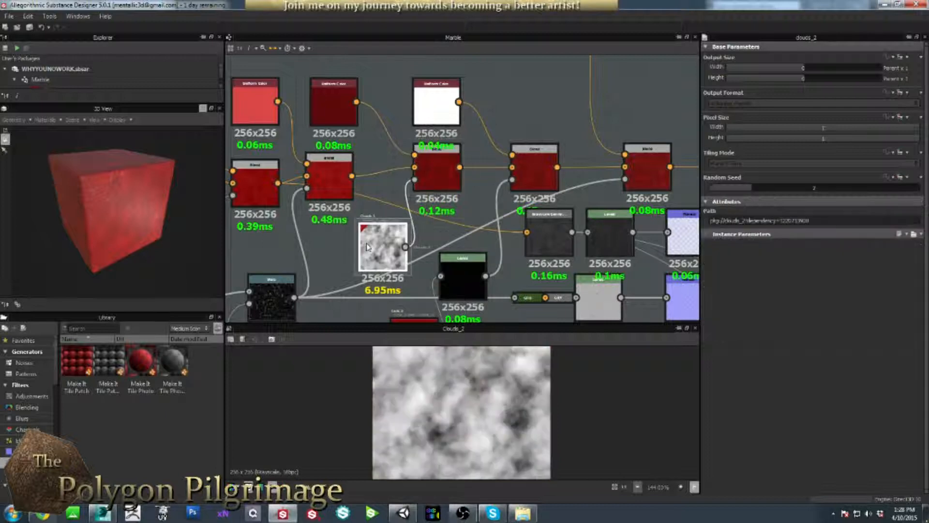
scroll(450, 410, up, 1)
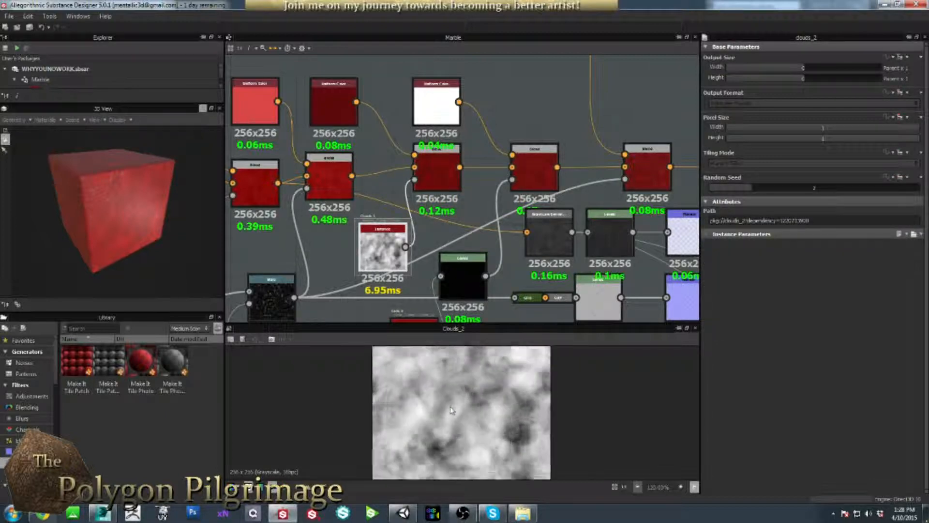
scroll(451, 410, up, 1)
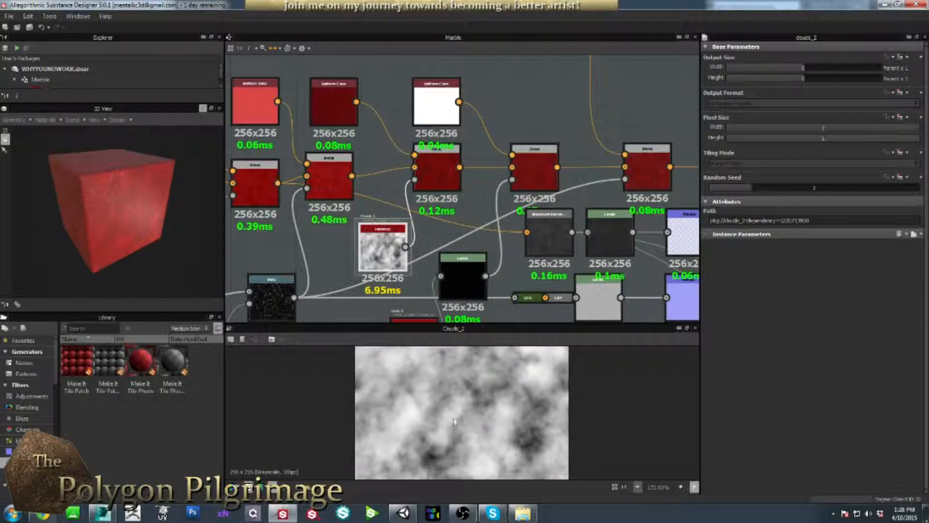
middle_drag(407, 201, 423, 221)
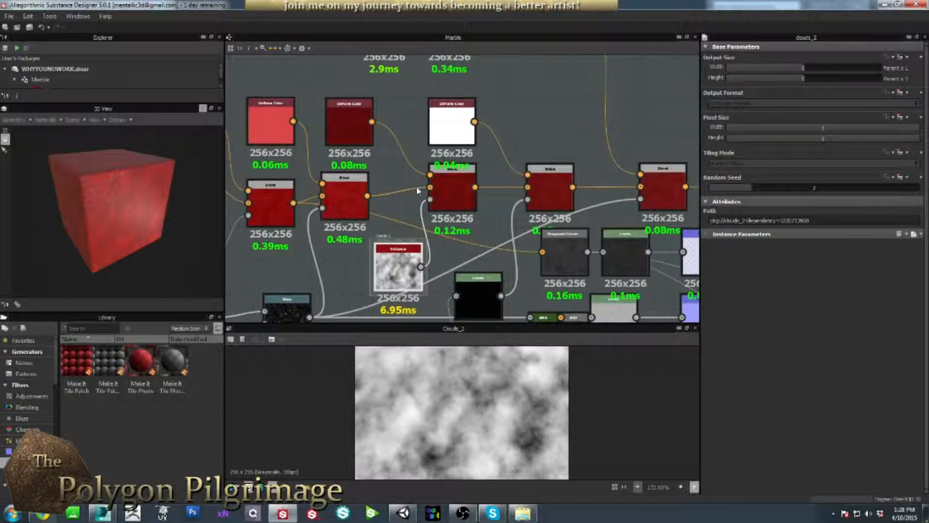
click(356, 137)
click(455, 193)
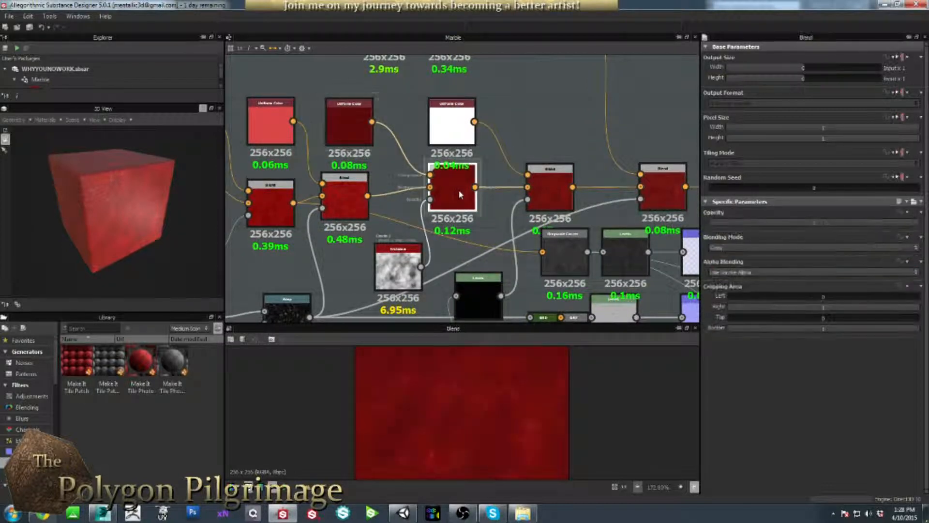
Preview the fifth Blend node and trace its opacity mask back through Levels to the Cells 3 noise.
scroll(450, 197, down, 2)
middle_drag(440, 200, 401, 194)
click(423, 188)
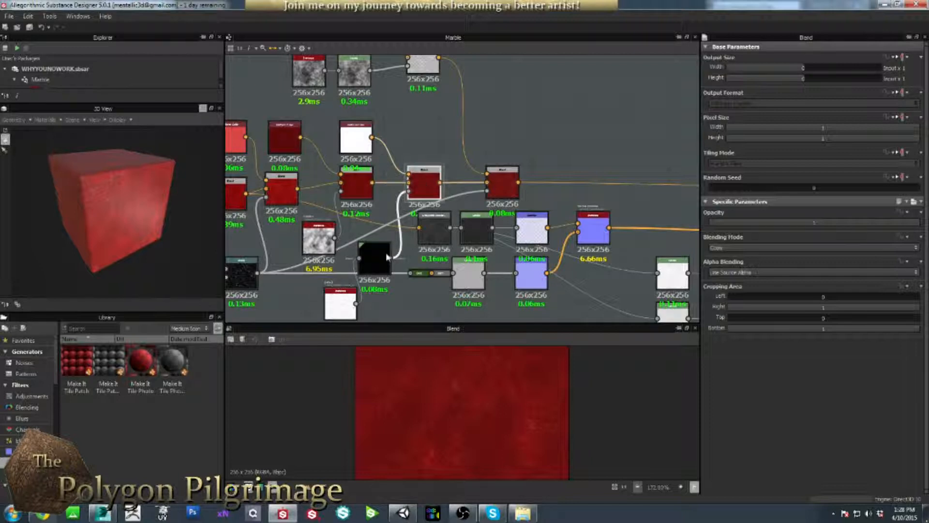
click(369, 263)
middle_drag(337, 312, 366, 266)
click(364, 267)
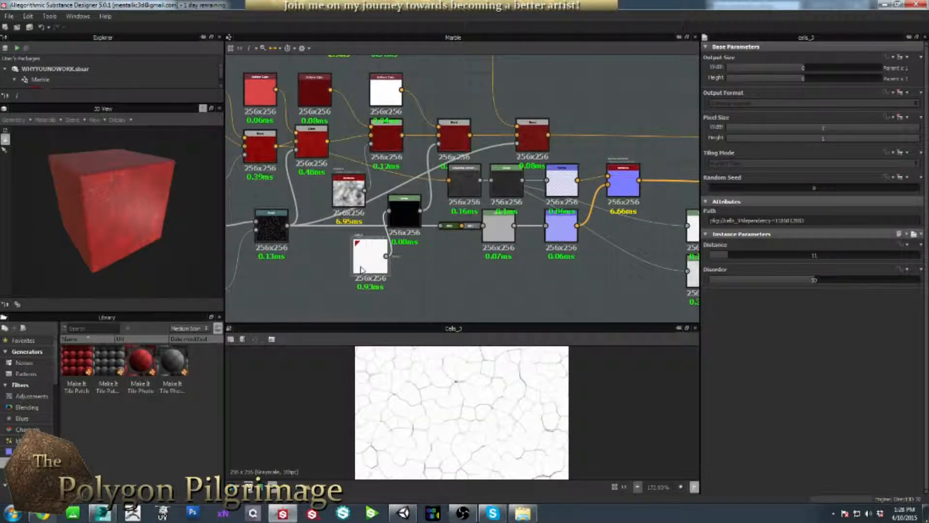
scroll(364, 264, up, 2)
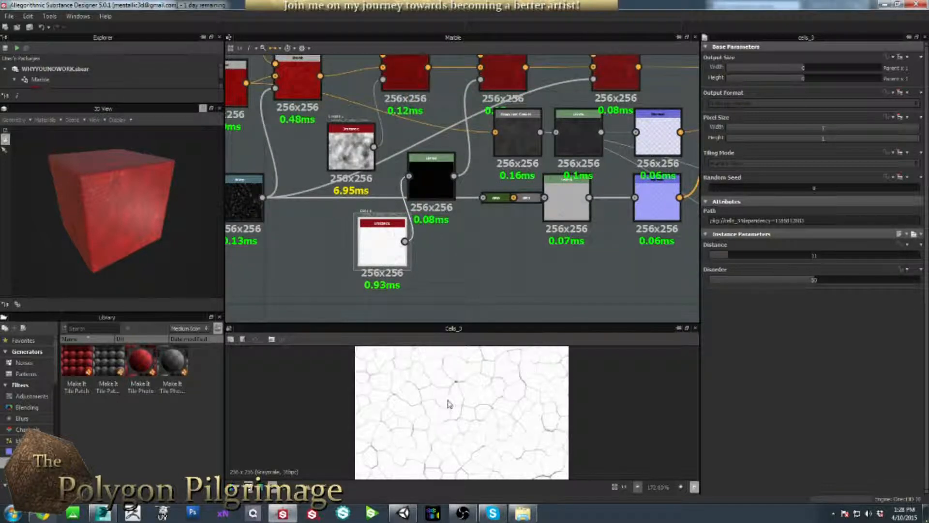
middle_drag(411, 184, 408, 215)
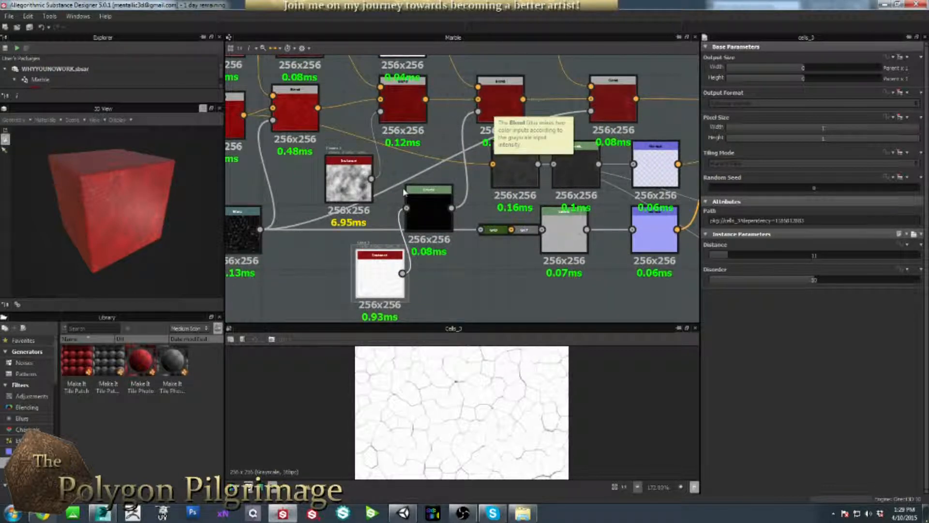
Try moving the output level of the Cells 3 Levels node fully to white, and return it to black.
click(416, 217)
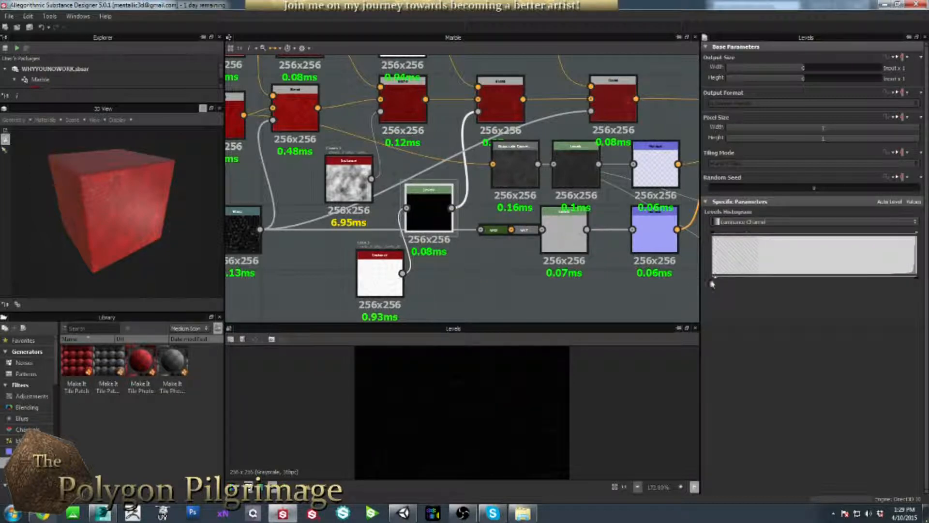
drag(716, 282, 915, 281)
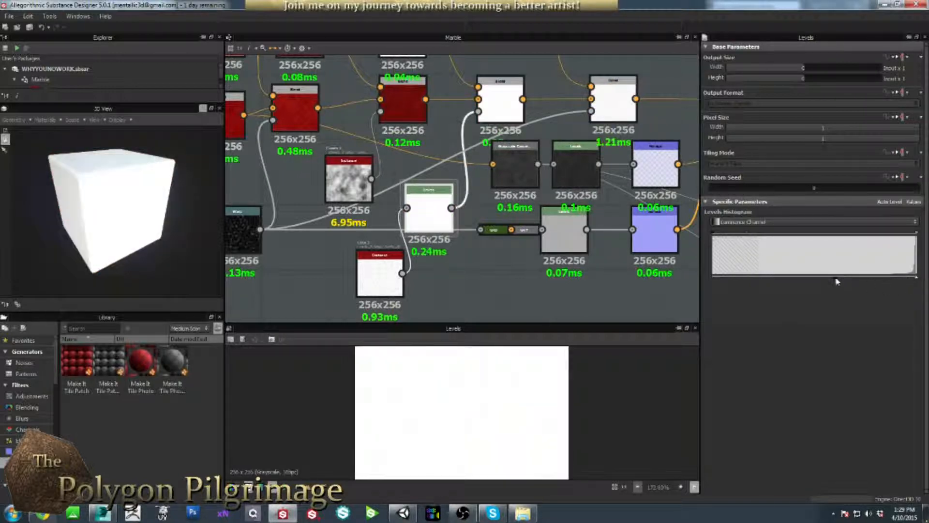
mouse_move(712, 278)
mouse_down()
mouse_move(878, 278)
mouse_move(705, 281)
mouse_up()
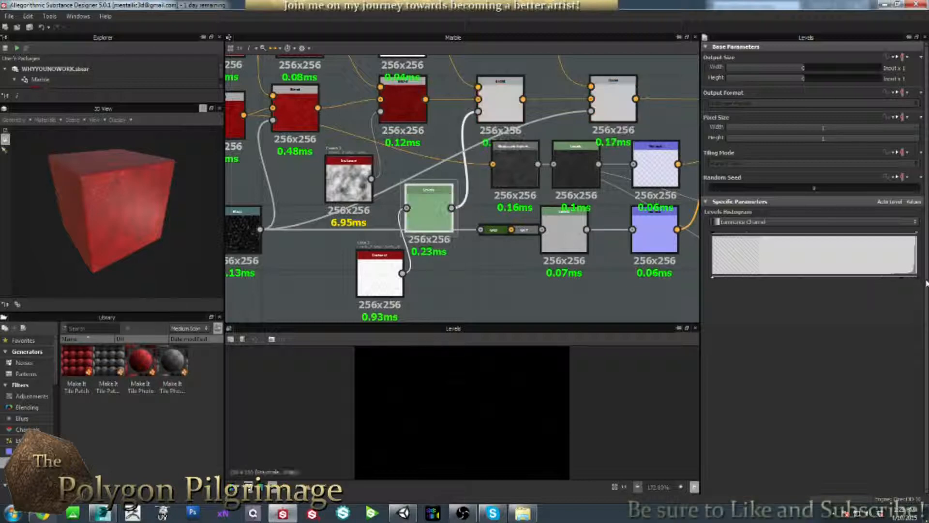
Examine the darkened Cells 3 Levels mask up close for faint vein lines.
click(418, 221)
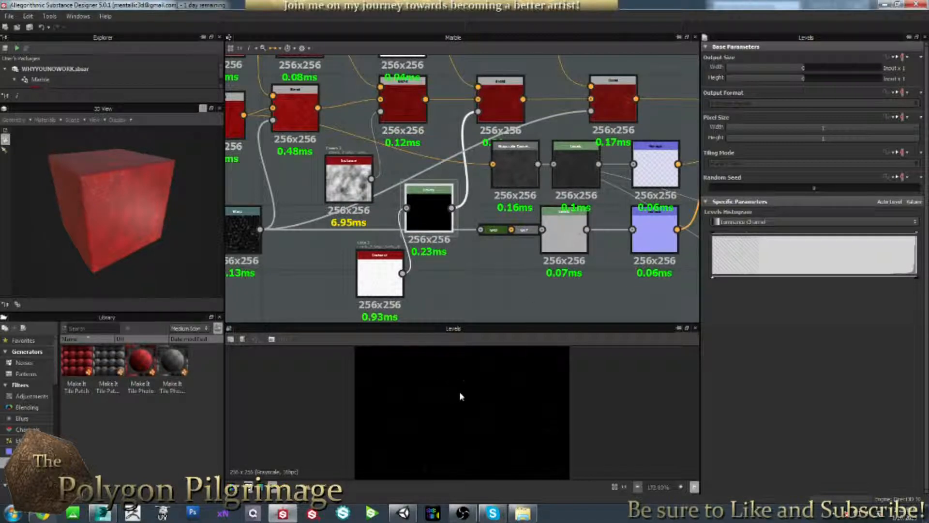
scroll(458, 381, up, 2)
scroll(458, 381, down, 3)
scroll(459, 381, up, 5)
scroll(457, 391, up, 1)
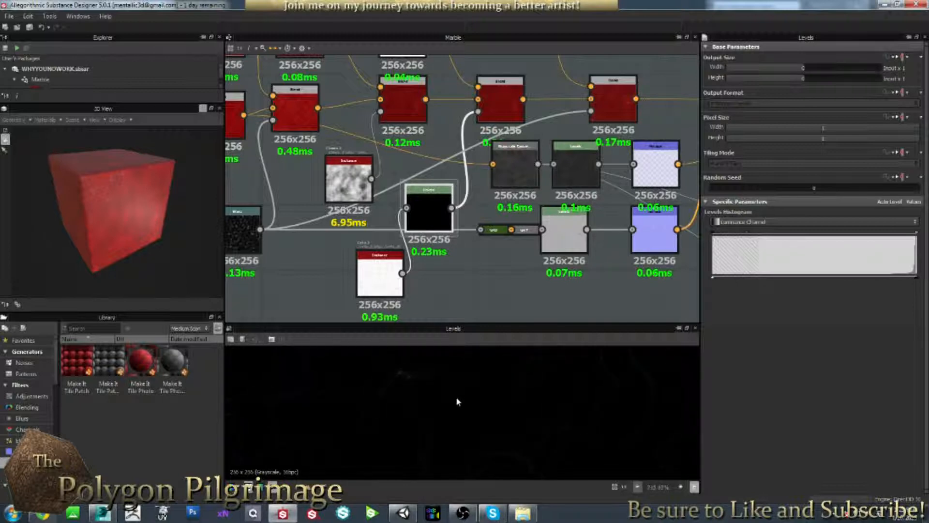
scroll(456, 396, down, 5)
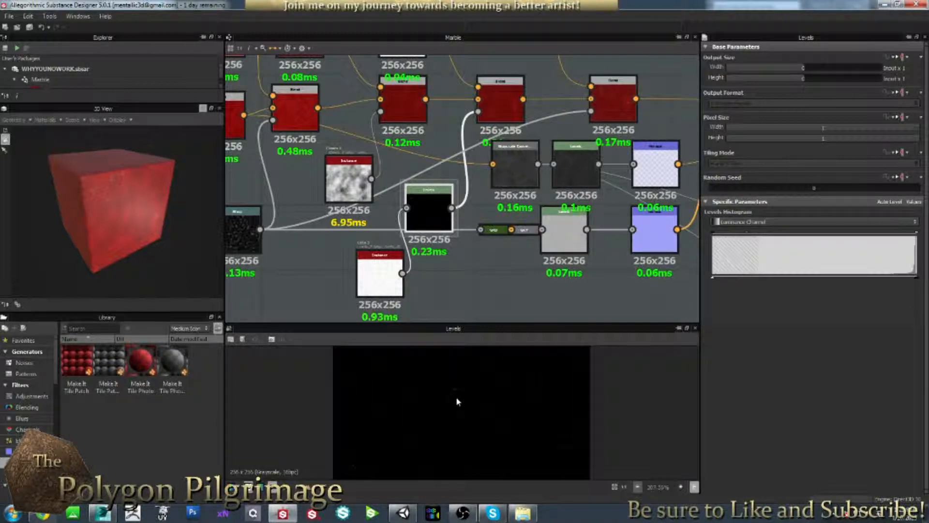
Inspect the fifth Blend node's connections and white Uniform Color, and examine its output up close.
double_click(495, 101)
middle_drag(495, 101, 481, 177)
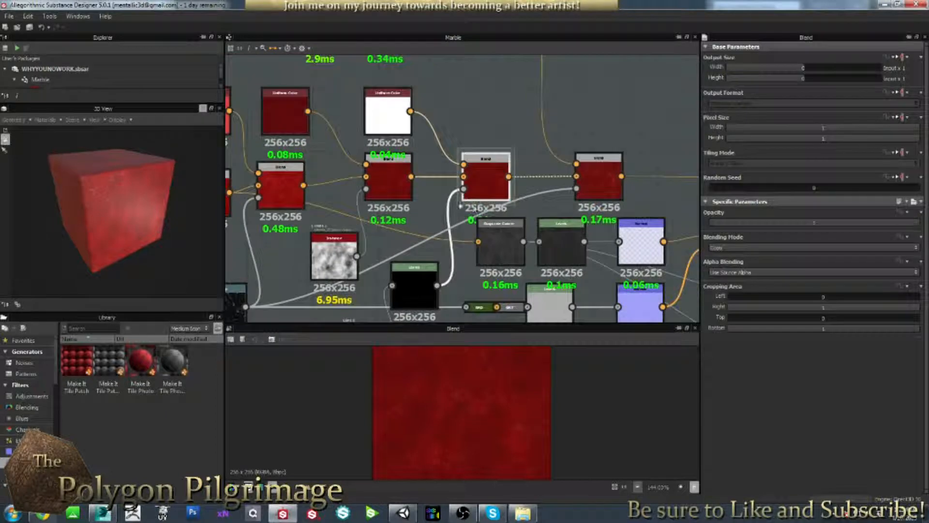
middle_drag(443, 270, 455, 236)
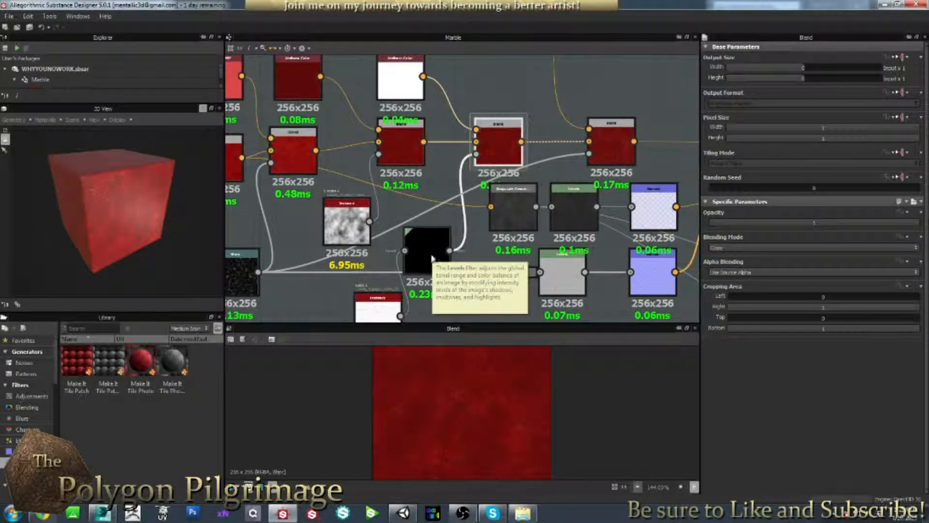
double_click(401, 77)
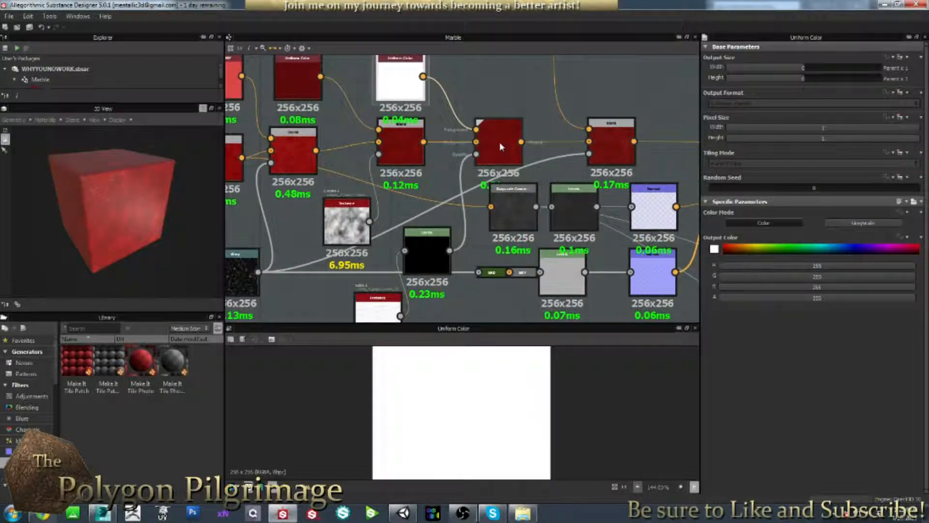
double_click(499, 142)
scroll(467, 401, up, 3)
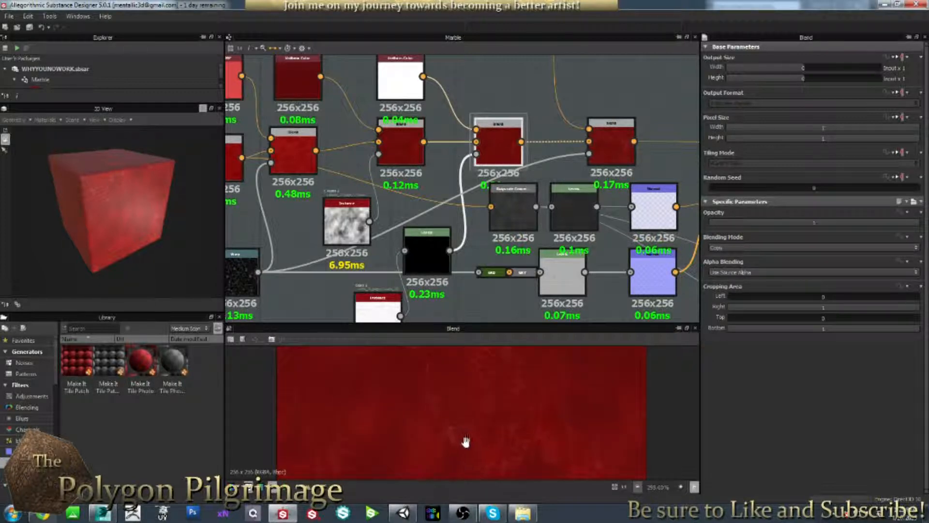
scroll(477, 402, down, 5)
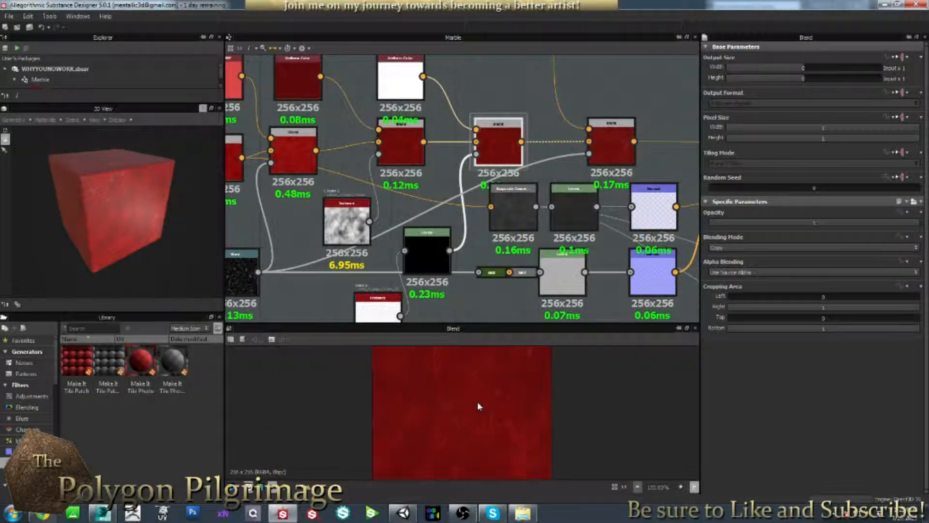
Delete the link between the fifth Blend and the final Blend node, reconnect it to the background input, and preview the result.
middle_drag(493, 174, 407, 221)
double_click(531, 201)
click(466, 188)
key(Delete)
drag(436, 188, 504, 188)
click(527, 190)
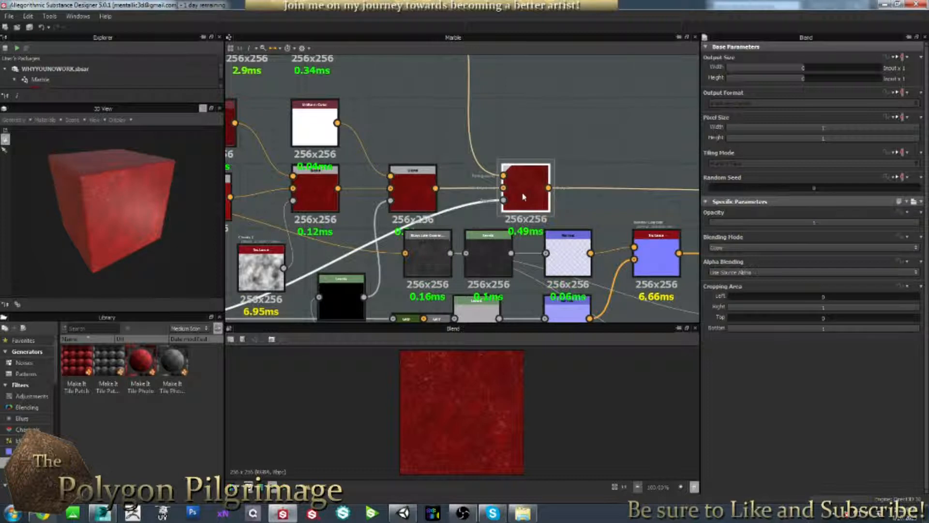
Inspect the final Blend node and the spots noise and Levels nodes that feed its foreground branch.
scroll(528, 195, down, 4)
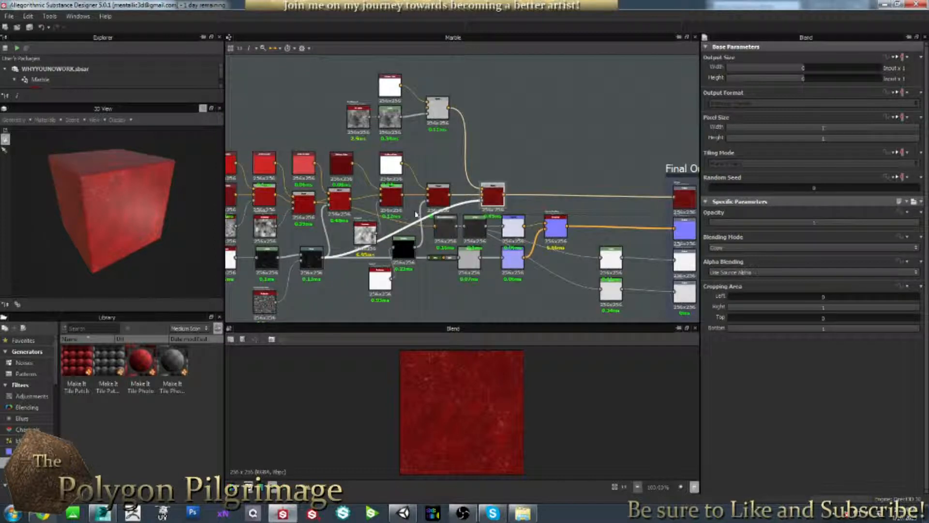
scroll(415, 213, up, 2)
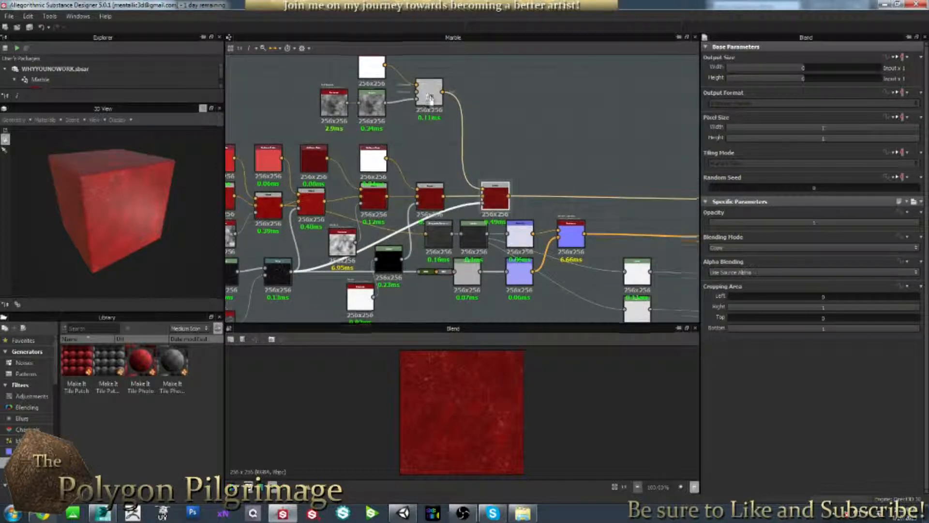
scroll(472, 405, up, 2)
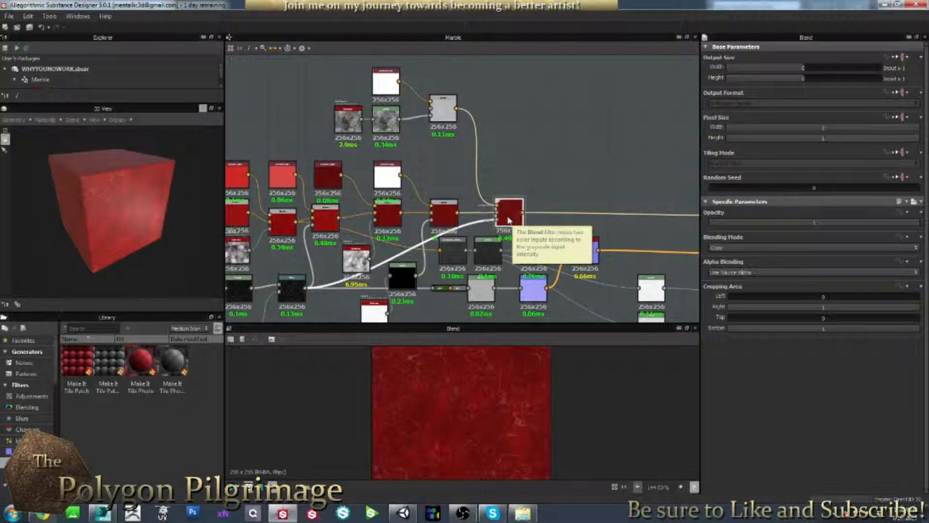
scroll(426, 109, up, 4)
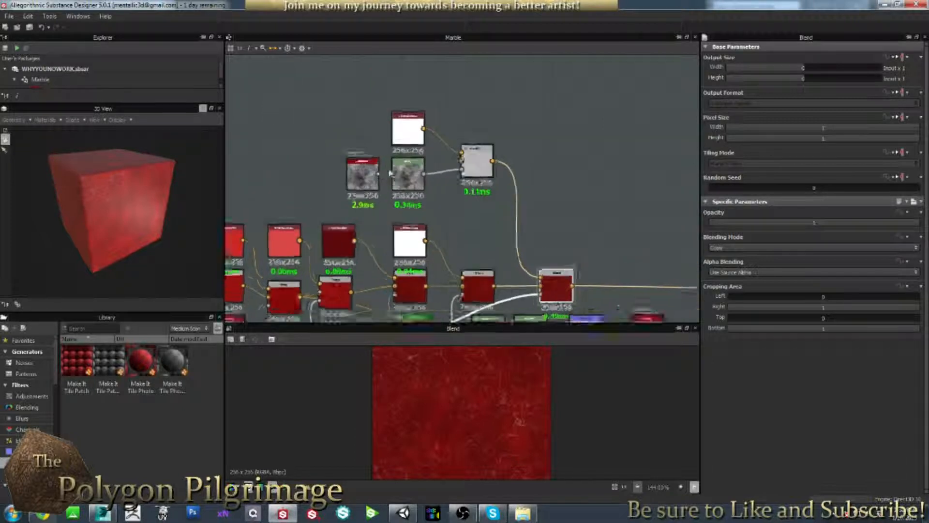
click(356, 175)
click(423, 172)
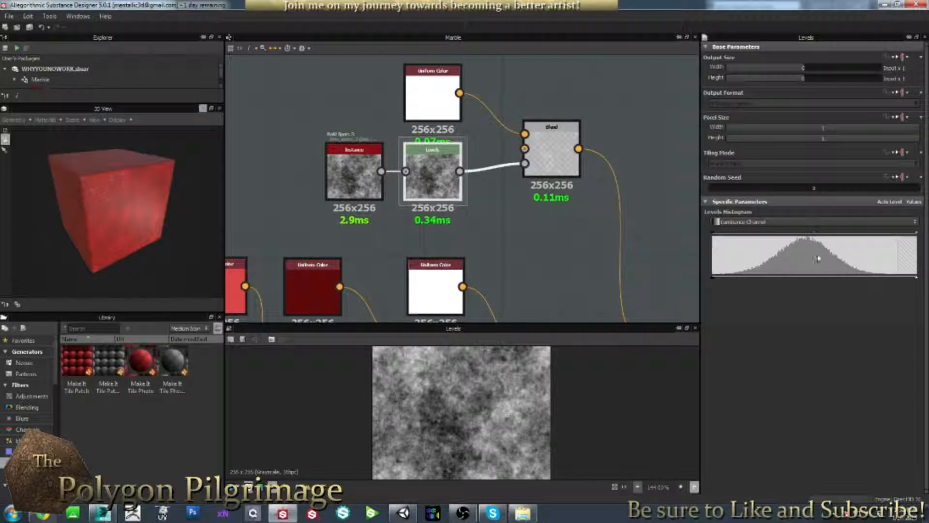
Try lighter midtones on the Levels node after the spots noise, and darken them again while checking the cube's front face.
mouse_move(817, 237)
mouse_down()
mouse_move(825, 237)
mouse_move(809, 237)
mouse_up()
drag(136, 229, 106, 205)
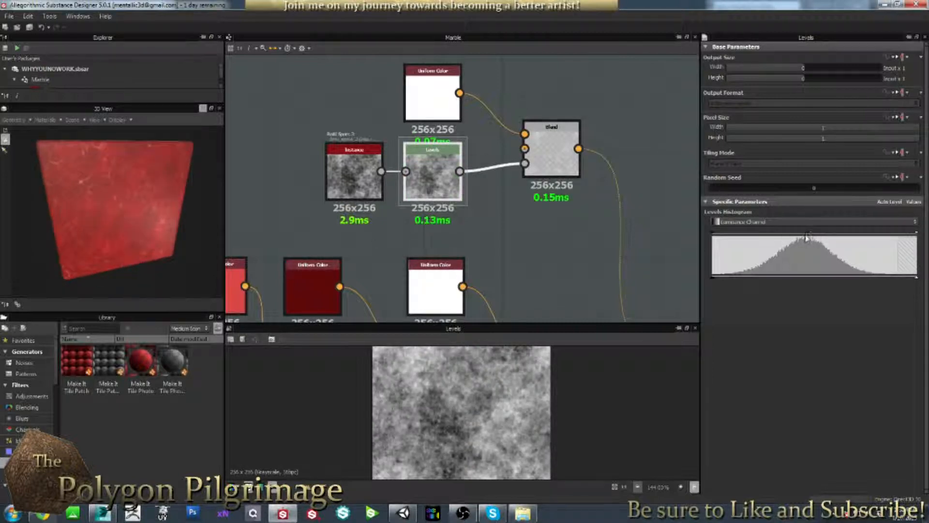
mouse_move(814, 237)
mouse_down()
mouse_move(825, 238)
mouse_move(784, 237)
mouse_move(818, 237)
mouse_up()
drag(97, 204, 145, 199)
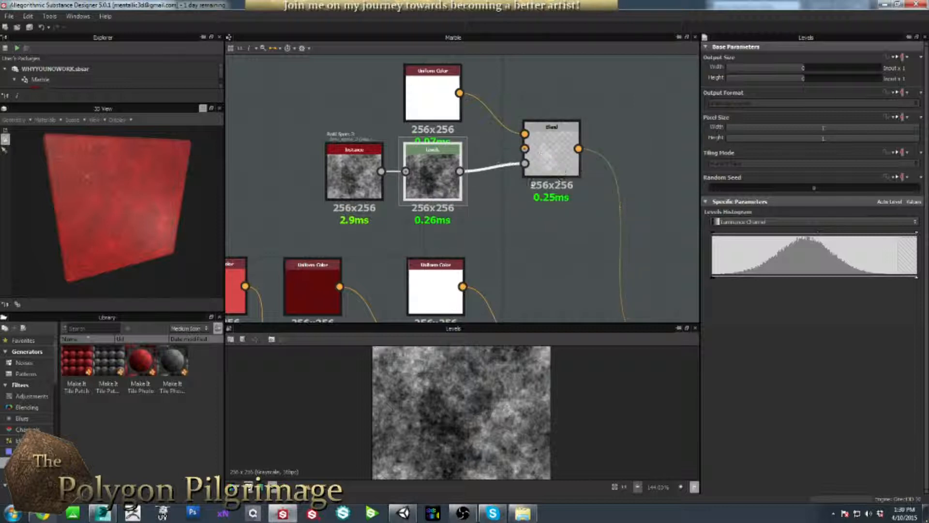
Inspect the upper noise Blend, its white Uniform Color, and the final Blend node they feed.
middle_drag(490, 198, 452, 220)
click(398, 123)
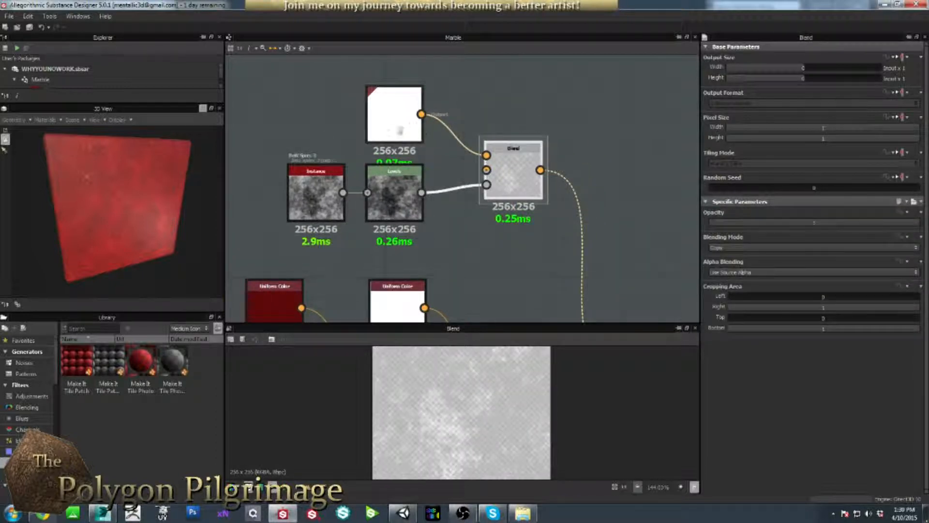
scroll(418, 148, down, 1)
middle_drag(446, 180, 415, 151)
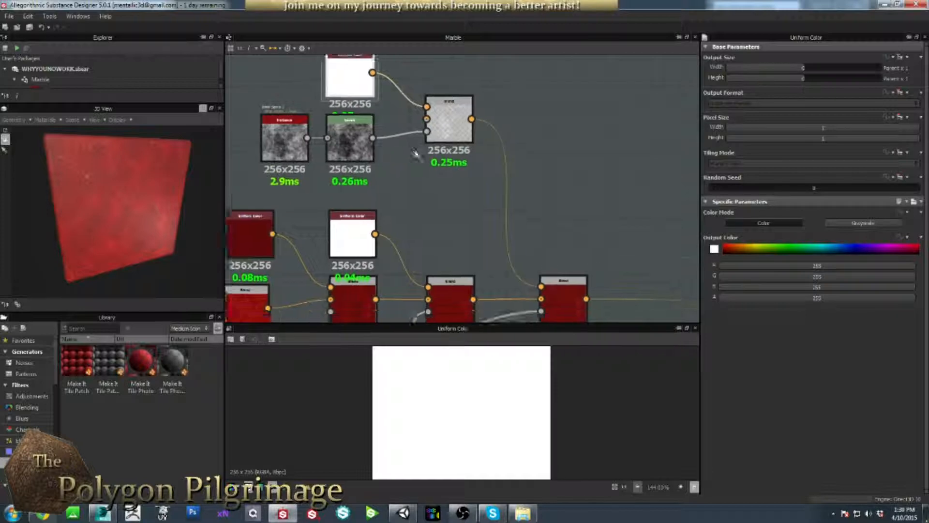
scroll(416, 152, down, 2)
click(525, 255)
middle_drag(525, 255, 481, 229)
scroll(481, 229, up, 1)
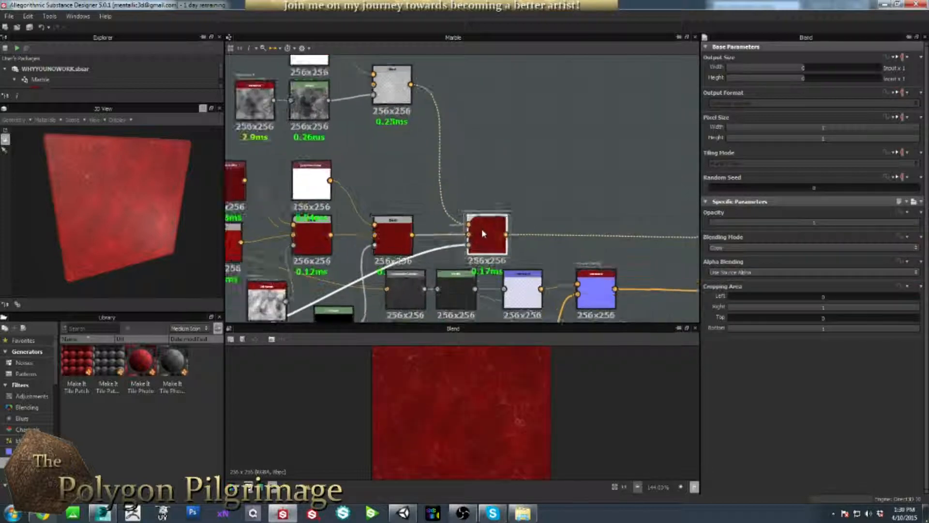
Delete the link between the upper noise Blend and the final Blend node, and reconnect it to the foreground input.
click(450, 219)
key(Delete)
drag(411, 84, 468, 226)
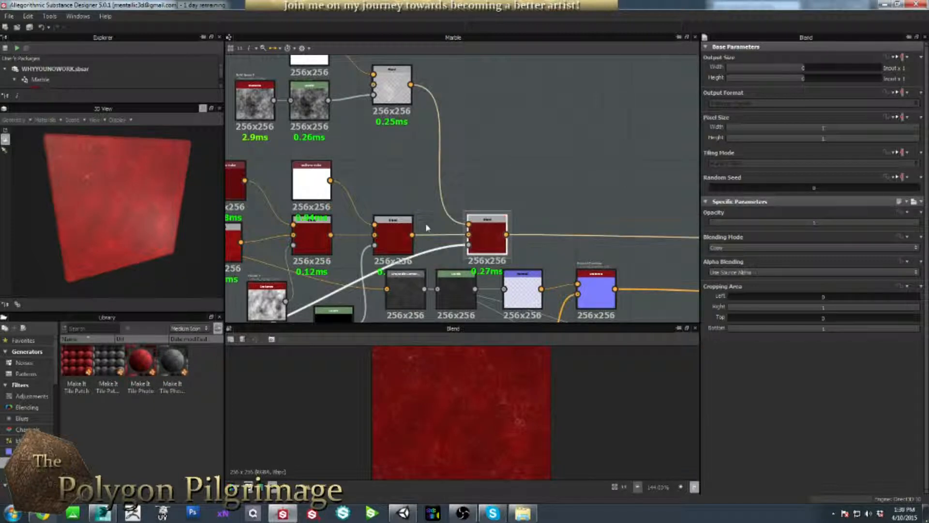
Examine the final Blend texture up close and trace its connection to the Final Outputs frame.
scroll(469, 226, down, 2)
middle_drag(474, 289, 482, 229)
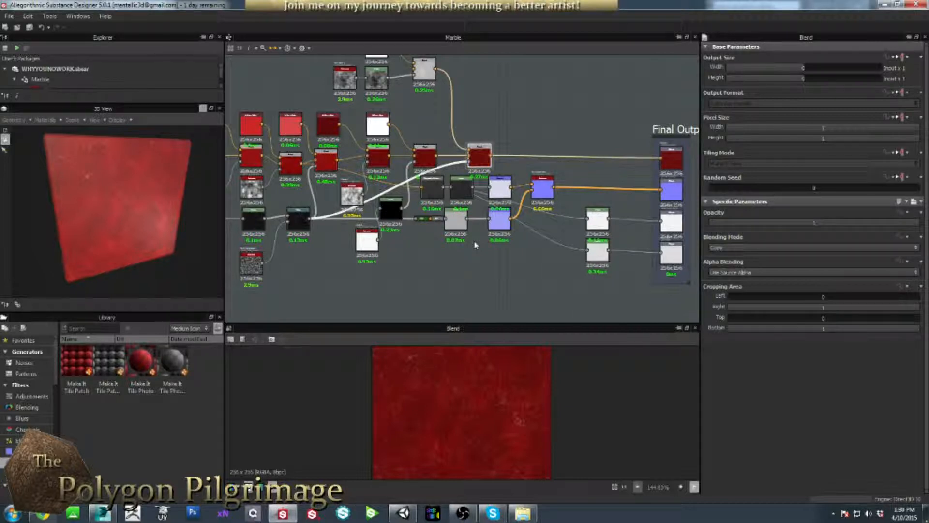
middle_drag(423, 252, 456, 263)
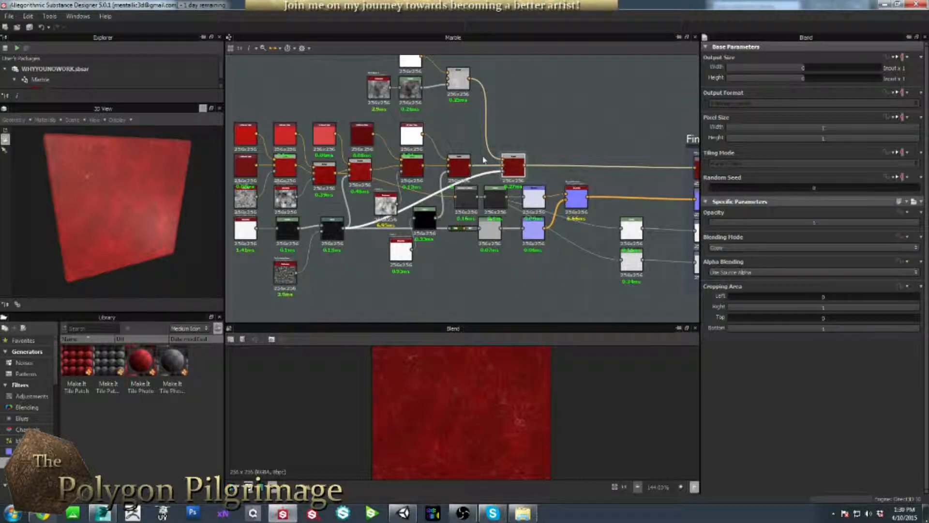
middle_drag(484, 160, 413, 182)
scroll(421, 179, up, 1)
scroll(458, 408, up, 3)
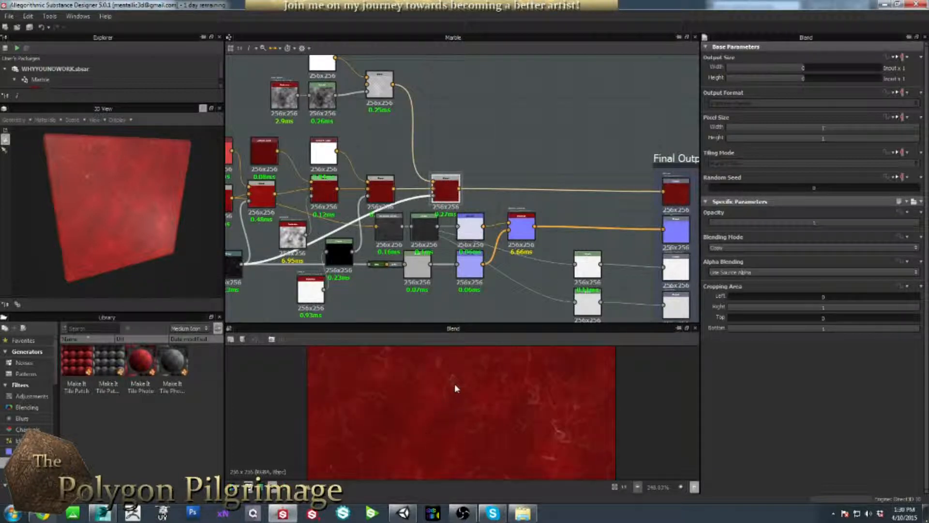
scroll(460, 406, down, 2)
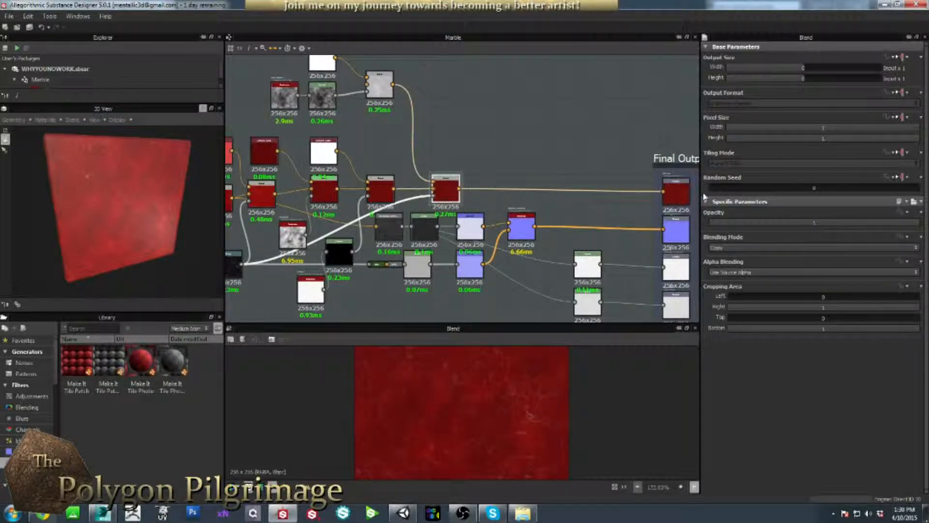
middle_drag(680, 198, 568, 183)
middle_drag(479, 182, 506, 150)
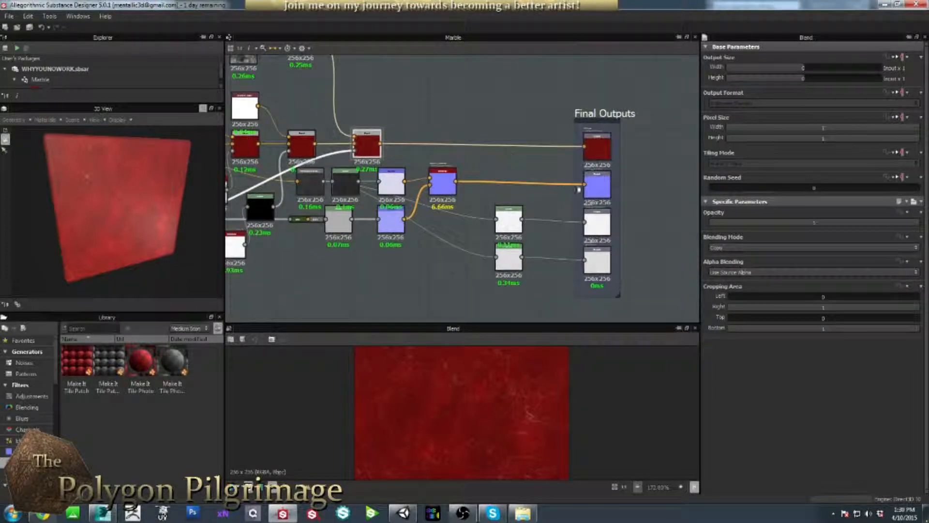
Preview the Normal output node and examine its map at several magnifications for surface detail.
click(591, 185)
scroll(469, 384, up, 2)
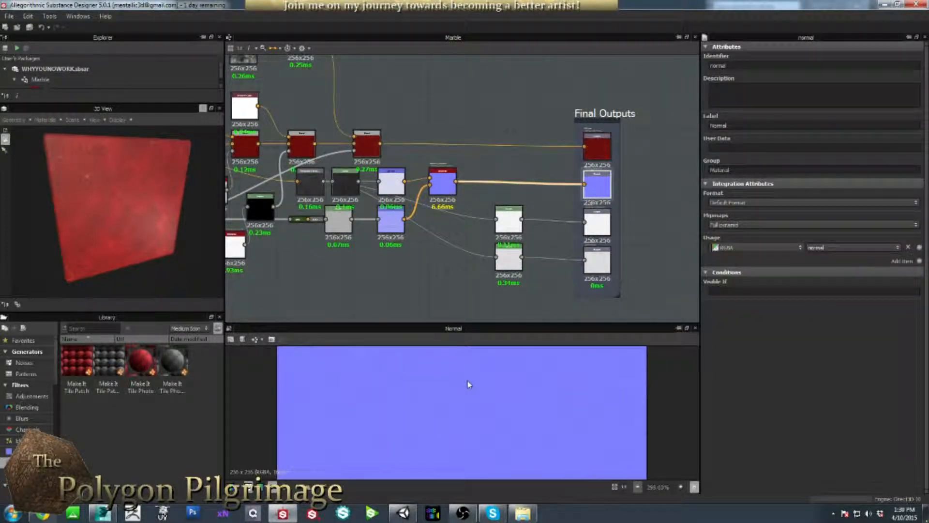
scroll(466, 378, up, 1)
scroll(466, 379, down, 1)
scroll(467, 379, up, 2)
scroll(466, 379, down, 4)
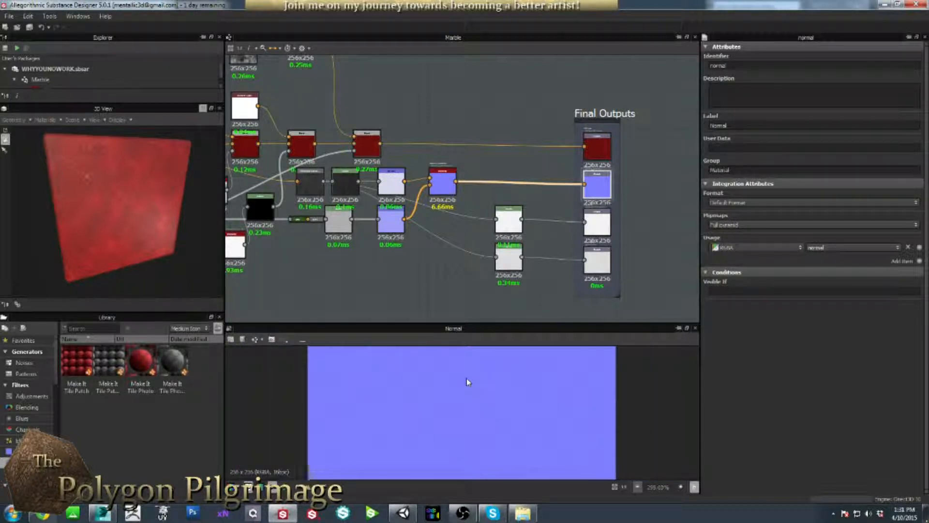
scroll(467, 371, up, 3)
scroll(459, 371, down, 2)
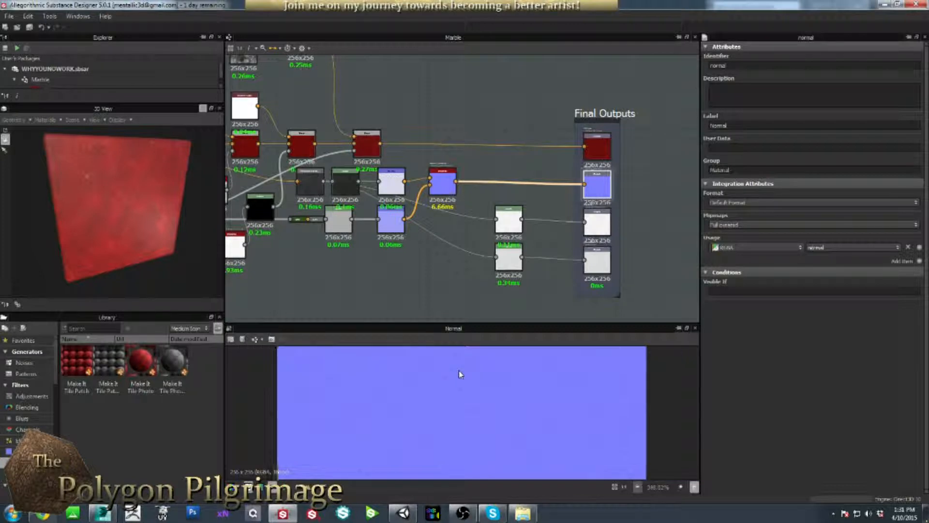
scroll(459, 370, down, 1)
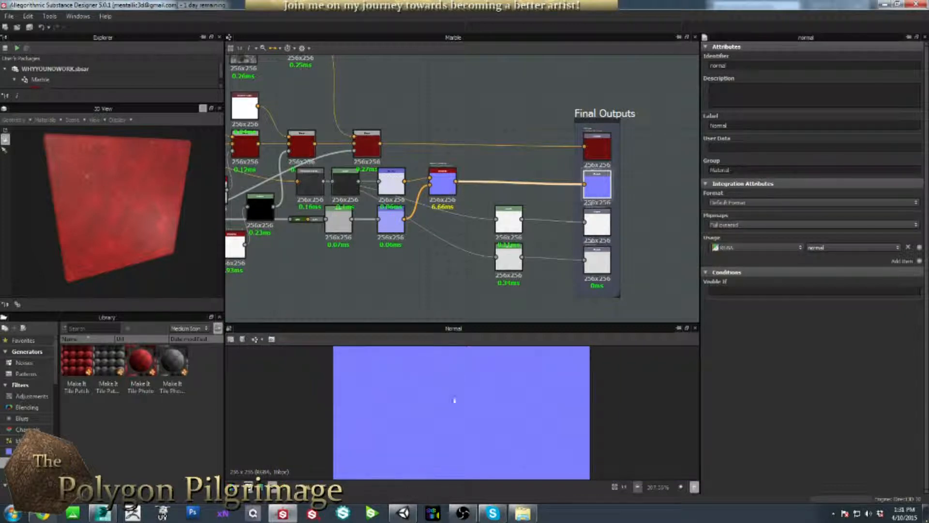
Switch to the other open 3D application, orbit around the scene, and return to Substance Designer.
click(402, 513)
alt+drag(457, 264, 576, 253)
click(283, 513)
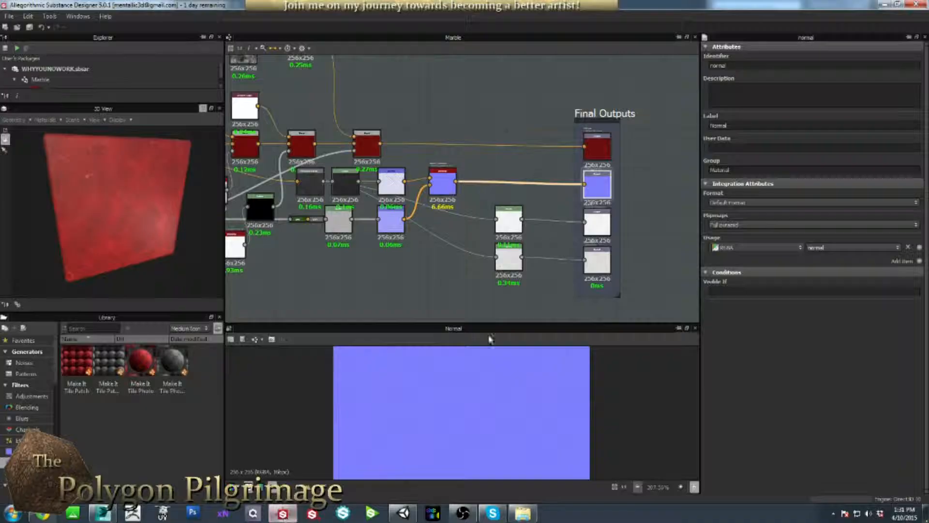
Compare the previews of the Normal Combine node, the Normal output and the final Blend node.
click(442, 183)
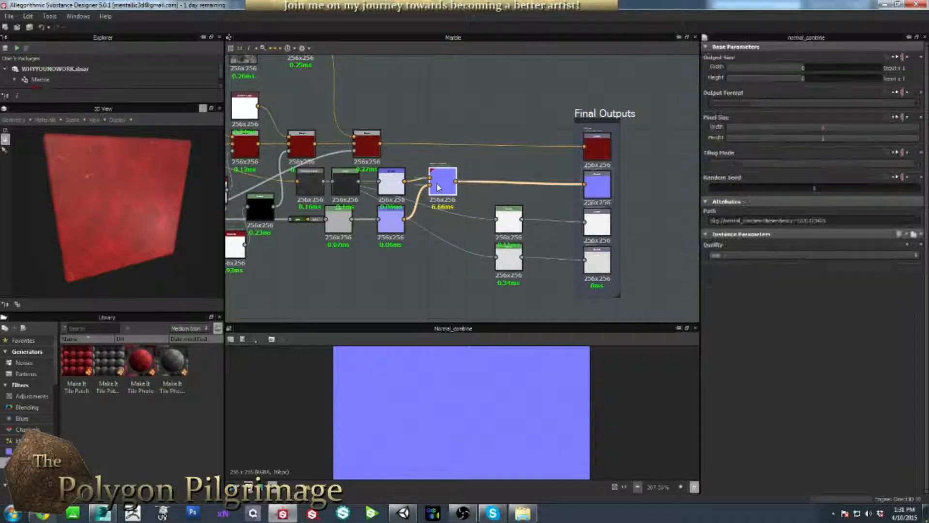
double_click(605, 190)
middle_drag(350, 191, 414, 193)
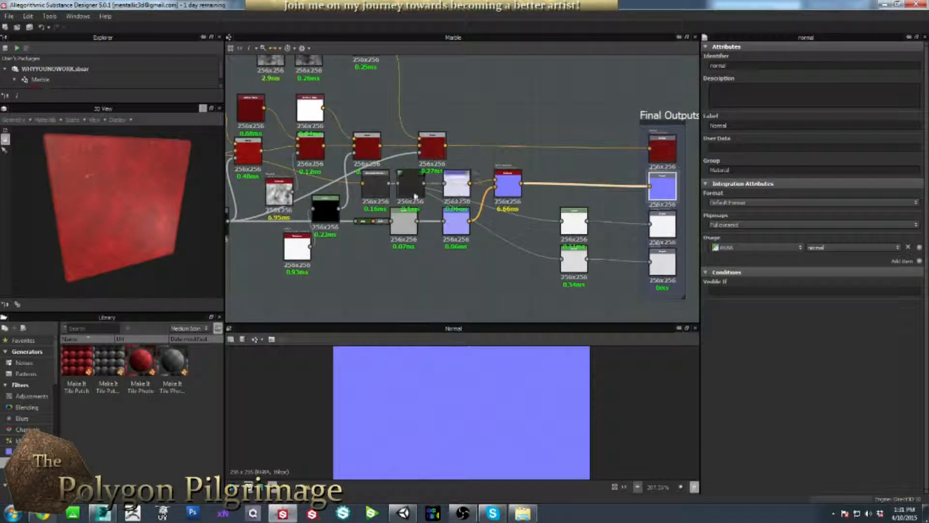
click(510, 192)
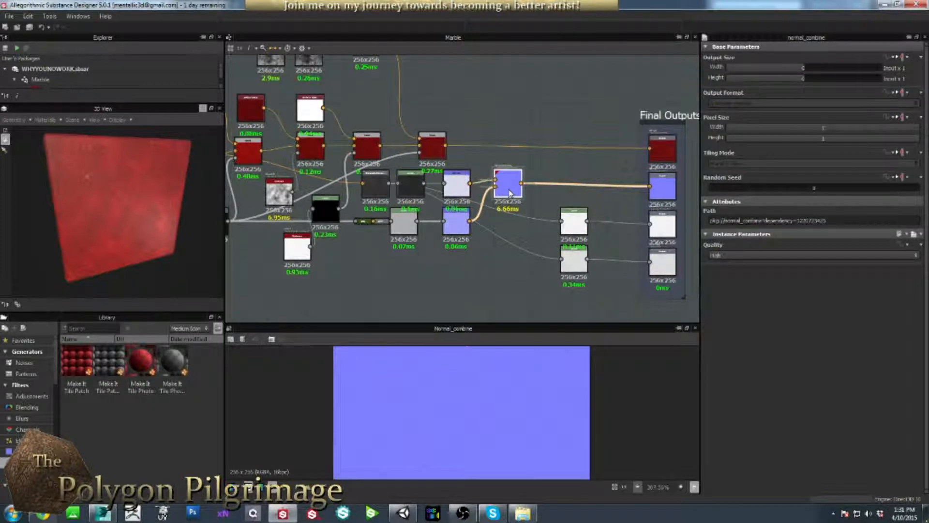
click(428, 146)
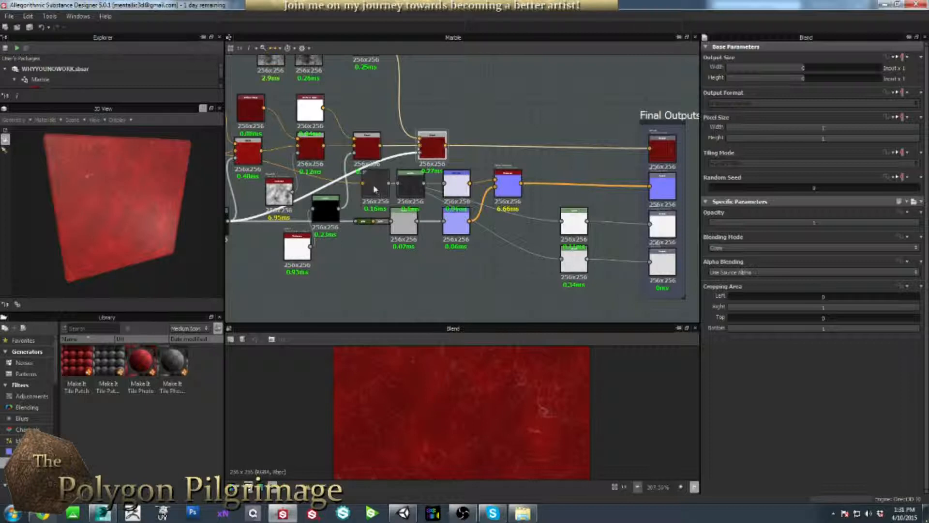
Compare the Blend node before the veins are added with the Blend node that adds them.
middle_drag(294, 161, 413, 164)
mouse_move(493, 185)
mouse_down()
mouse_move(480, 195)
mouse_move(482, 187)
mouse_up()
click(322, 160)
drag(320, 161, 322, 158)
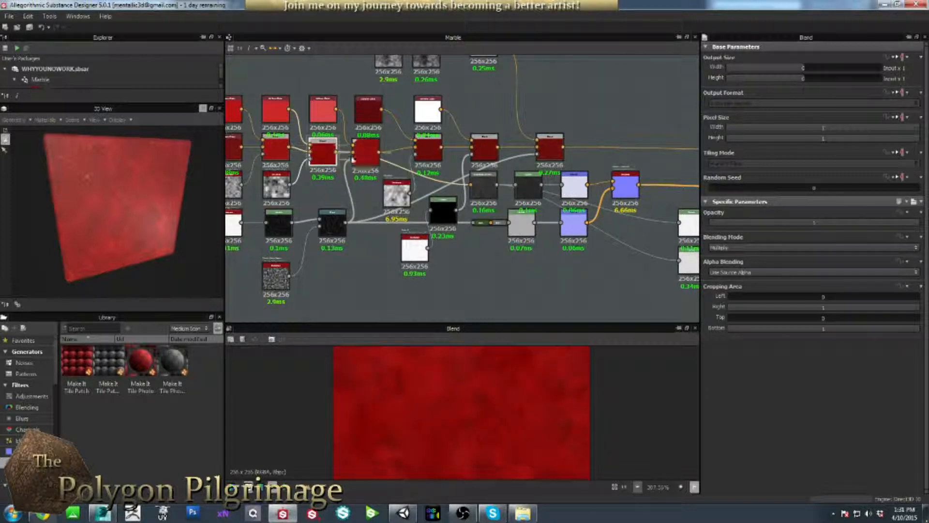
click(372, 153)
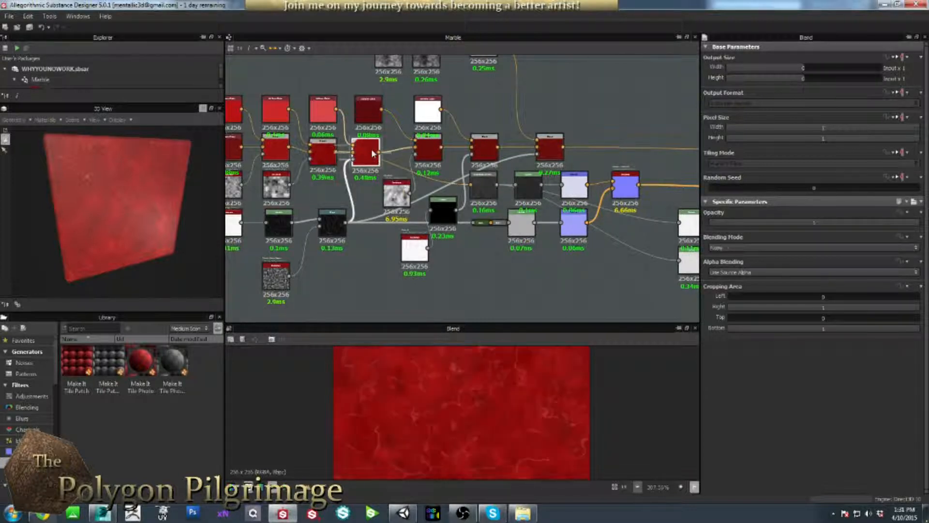
click(322, 151)
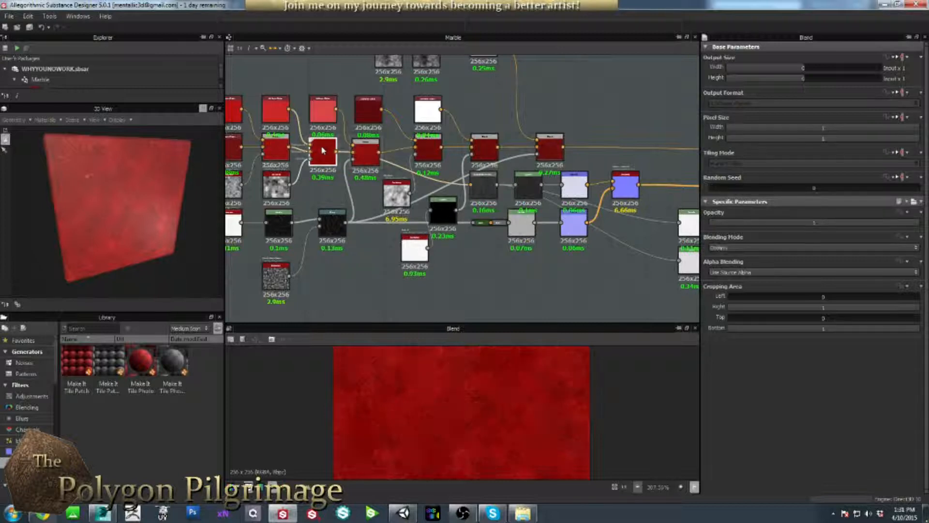
Inspect the Grayscale Conversion node's preview and channel weights, and the Levels node it feeds.
click(487, 190)
scroll(488, 190, up, 3)
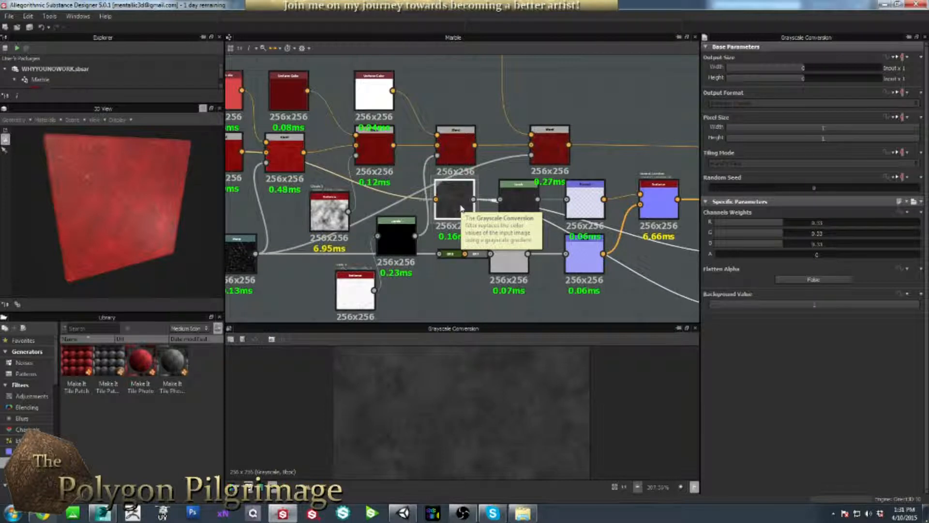
middle_drag(461, 199, 410, 181)
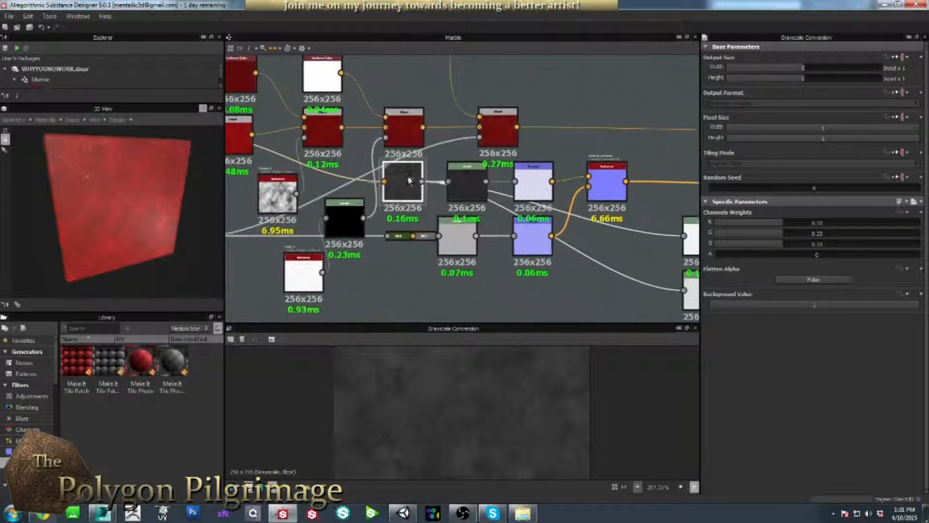
scroll(418, 183, down, 1)
mouse_move(463, 184)
mouse_down()
mouse_move(476, 202)
mouse_move(464, 188)
mouse_up()
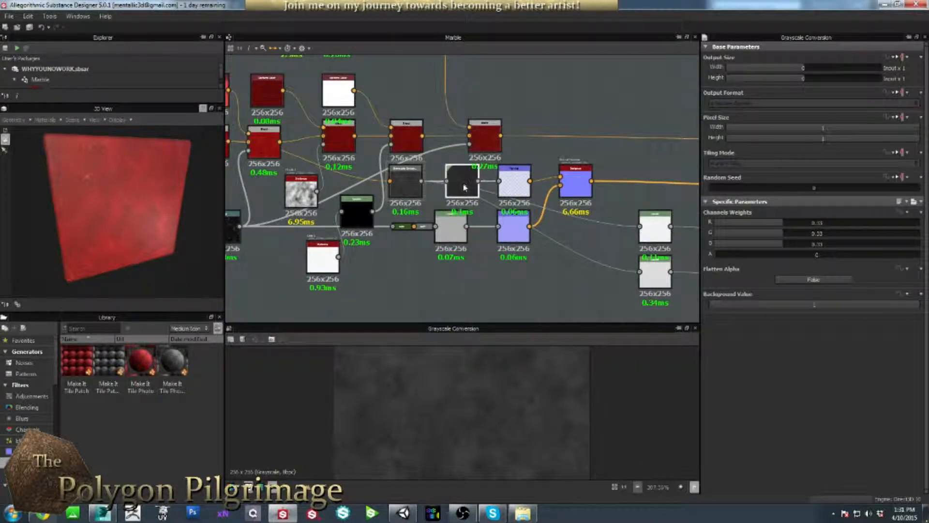
Preview the upper Normal node that feeds Normal Combine and examine its map up close.
click(515, 176)
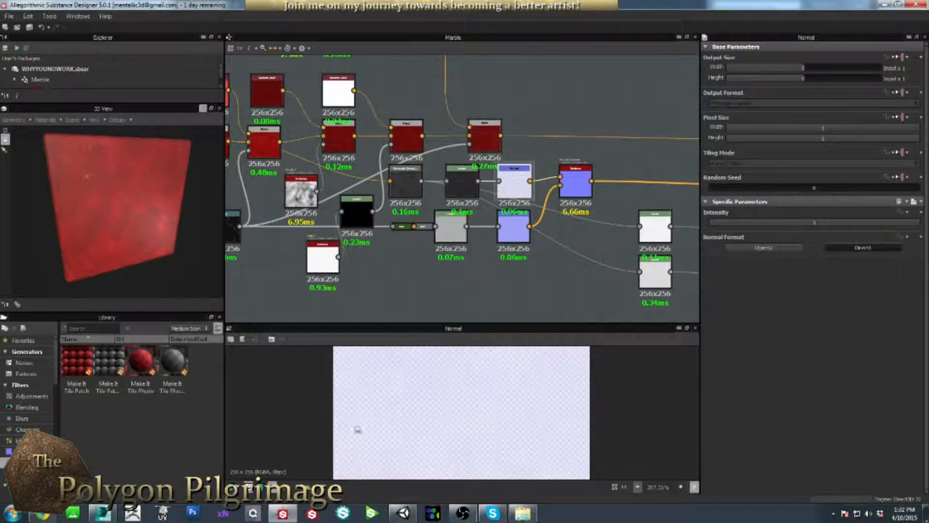
scroll(450, 393, up, 2)
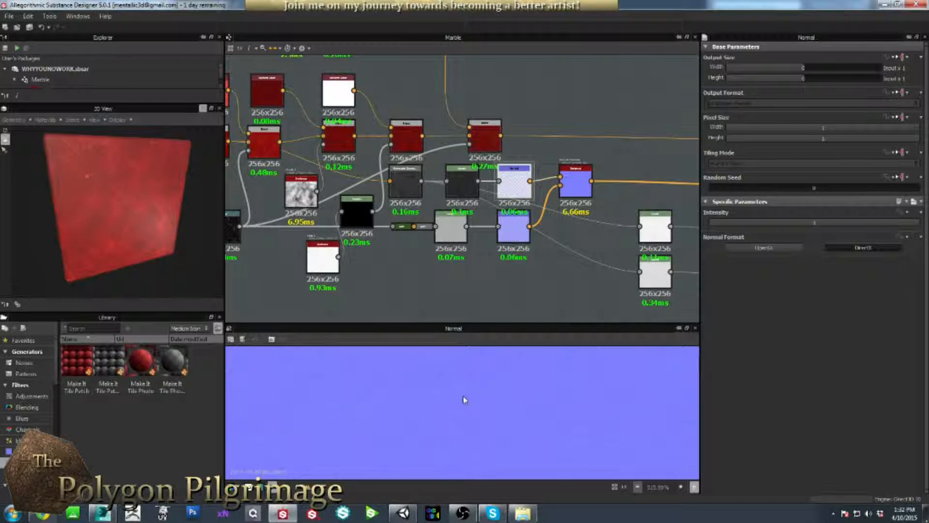
scroll(463, 400, down, 3)
Review the Levels and Grayscale Conversion nodes, and trace the conversion's links toward the two lower final outputs.
mouse_move(462, 177)
mouse_down()
mouse_move(461, 189)
mouse_move(461, 178)
mouse_up()
mouse_move(405, 189)
mouse_down()
mouse_move(405, 200)
mouse_move(406, 189)
mouse_up()
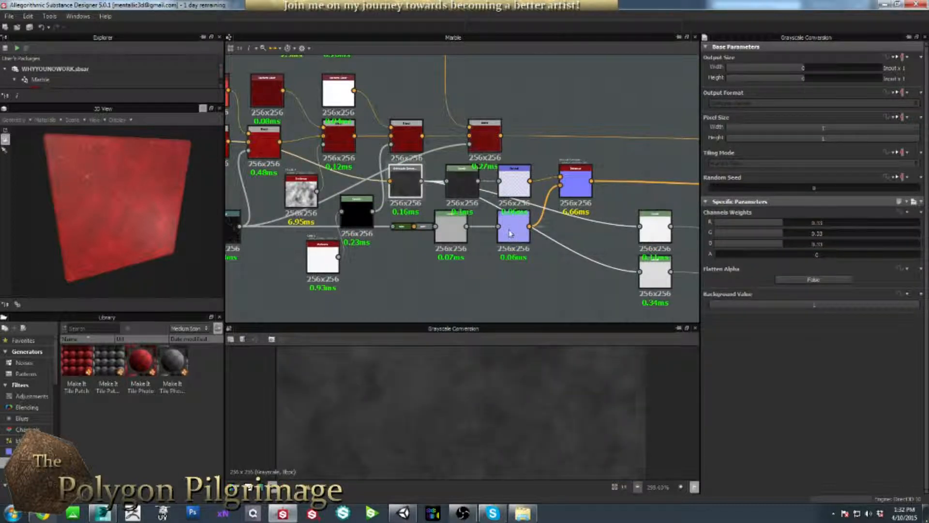
middle_drag(494, 228, 387, 183)
mouse_move(299, 137)
mouse_down()
mouse_move(297, 161)
mouse_move(294, 138)
mouse_up()
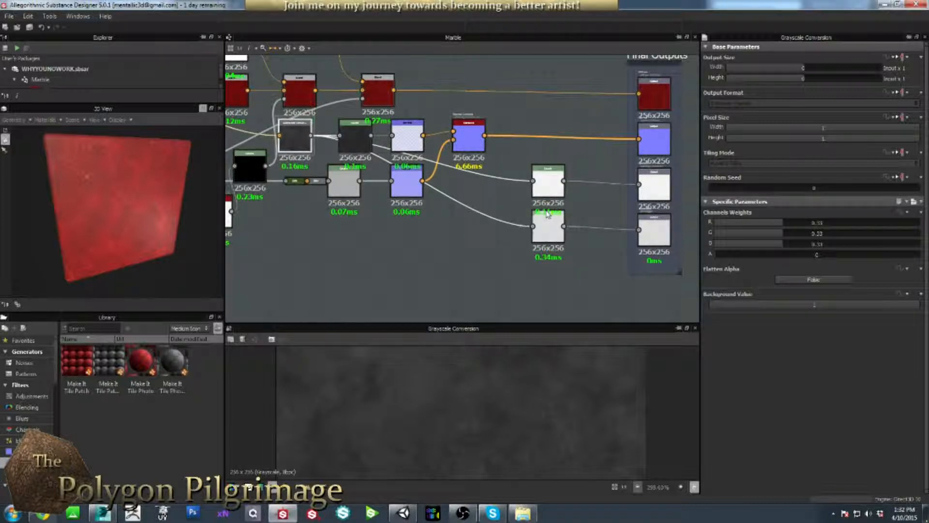
Trace the lower normal branch back to its source and preview the Warp node holding the vein pattern.
middle_drag(290, 122, 334, 161)
mouse_move(334, 161)
mouse_down()
mouse_move(348, 226)
mouse_move(332, 210)
mouse_move(337, 170)
mouse_up()
mouse_move(400, 174)
mouse_down()
mouse_move(394, 229)
mouse_move(394, 172)
mouse_up()
drag(442, 235, 436, 247)
drag(389, 219, 390, 230)
middle_drag(342, 233, 514, 220)
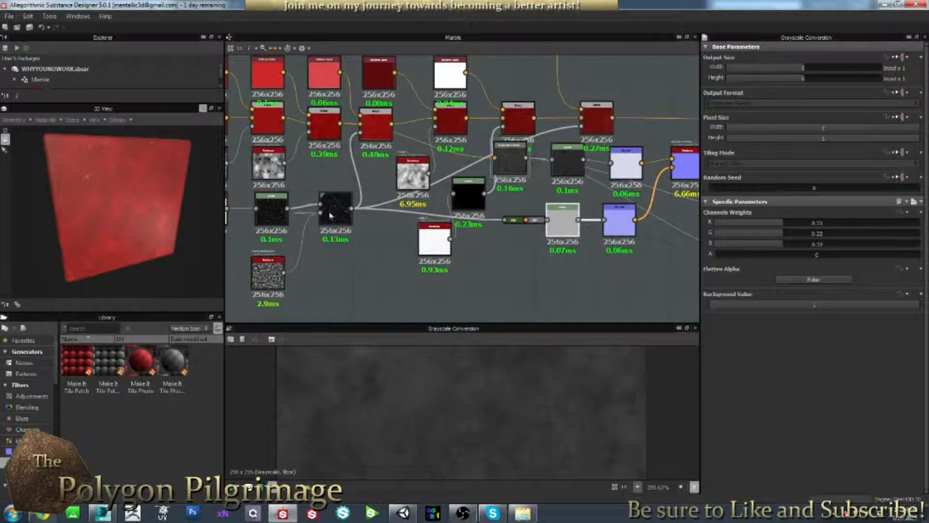
click(333, 208)
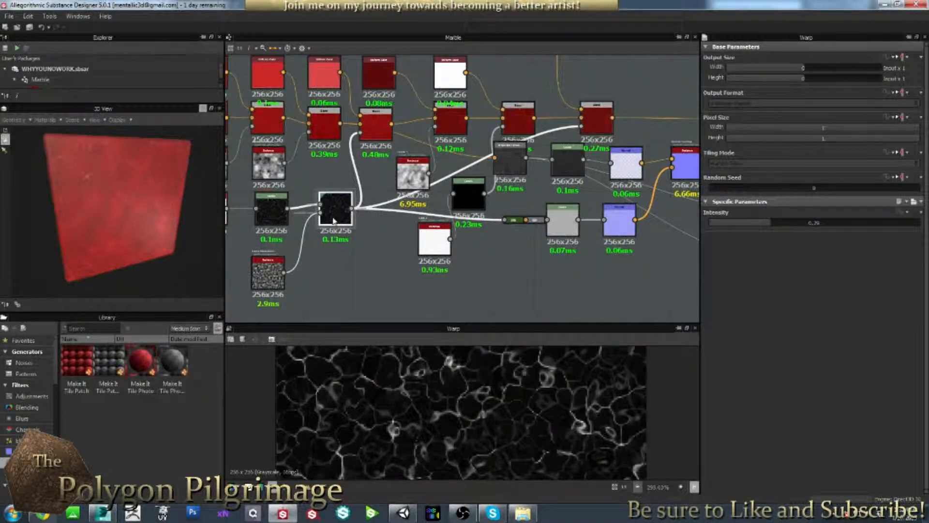
Undock the gradient and grayscale conversion nodes ahead of the lower Levels node for inspection and dock them again.
scroll(517, 220, up, 4)
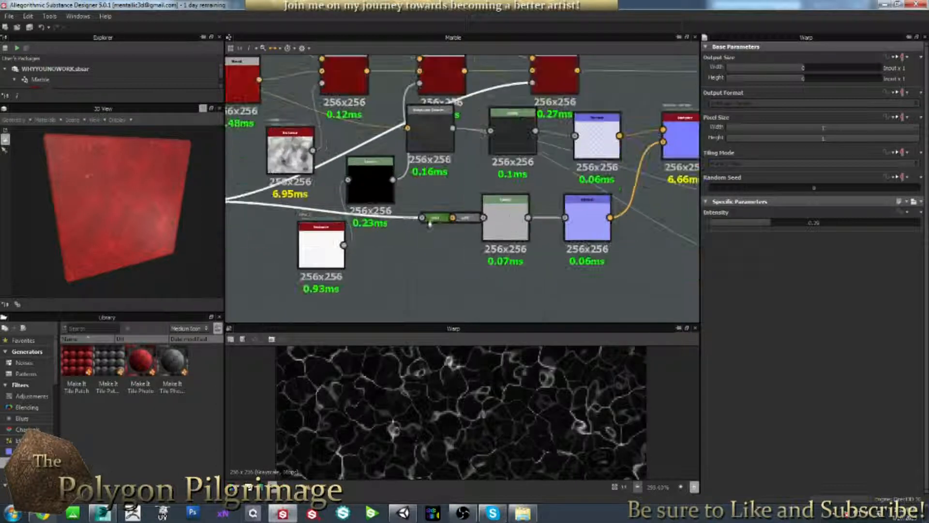
click(437, 220)
key(d)
drag(437, 226, 387, 248)
key(d)
click(478, 216)
key(d)
key(d)
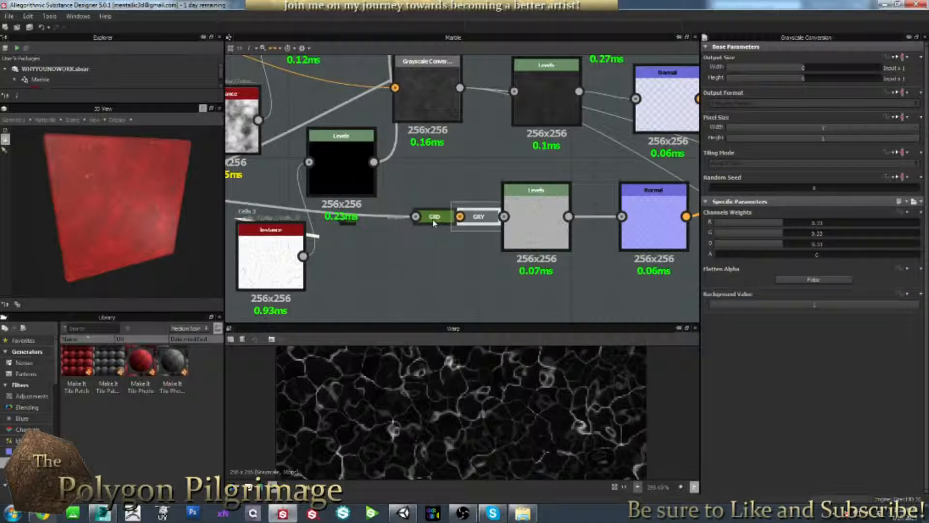
Preview the lower Levels node's histogram and vein map, and review the lower Normal node it feeds.
click(514, 218)
scroll(503, 218, down, 2)
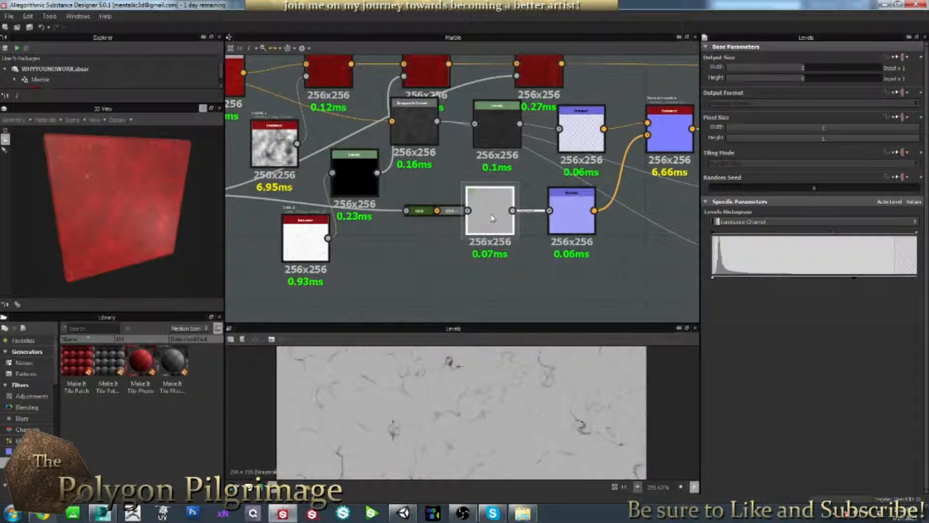
scroll(492, 217, down, 1)
click(561, 214)
middle_drag(521, 219, 499, 237)
Preview the Normal Combine node and trace its link to the Normal output.
click(531, 210)
middle_drag(531, 210, 480, 198)
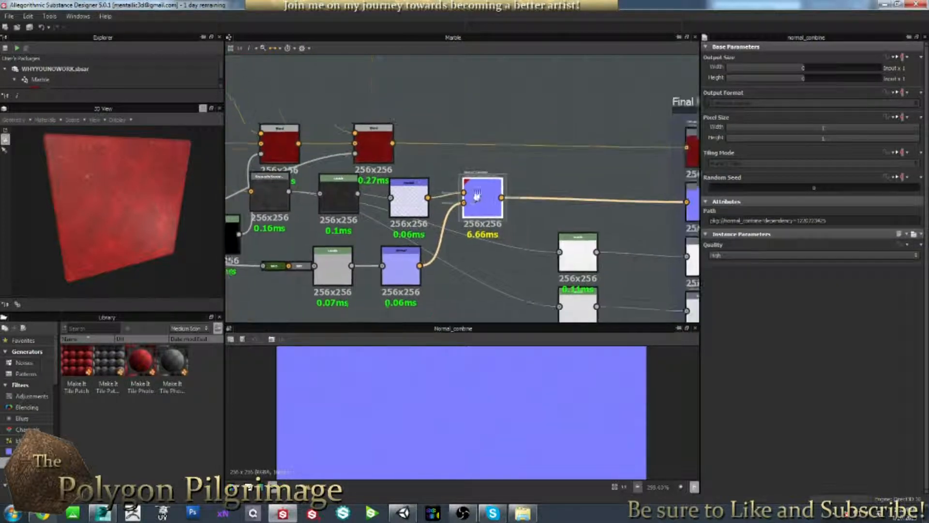
scroll(477, 198, down, 3)
drag(468, 180, 470, 193)
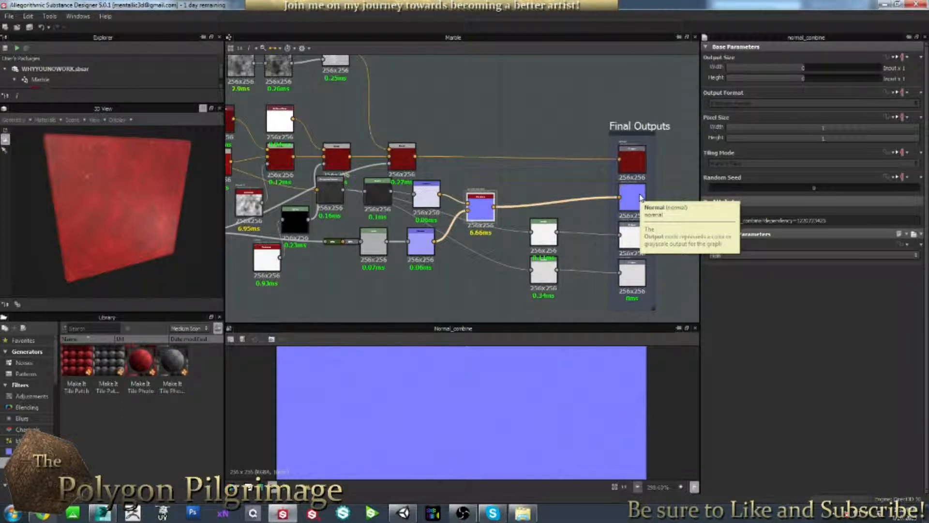
Inspect the third final output, labelled Glossiness, and the upper Levels node that feeds it.
middle_drag(517, 232, 545, 206)
click(527, 272)
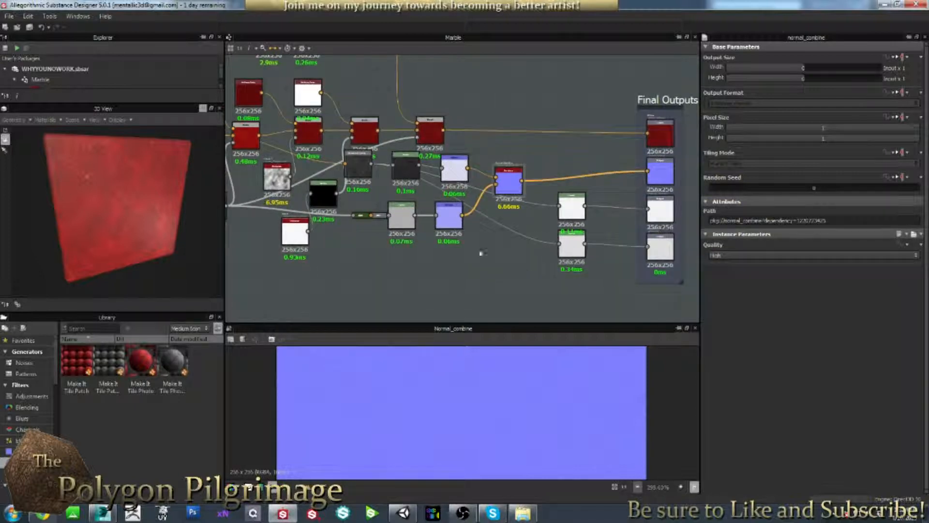
click(573, 206)
click(661, 212)
drag(663, 213, 667, 214)
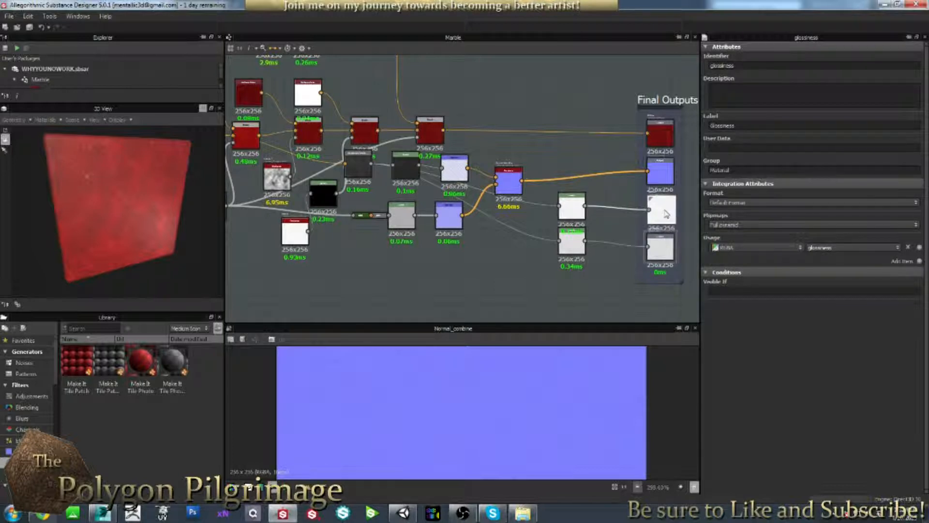
click(579, 207)
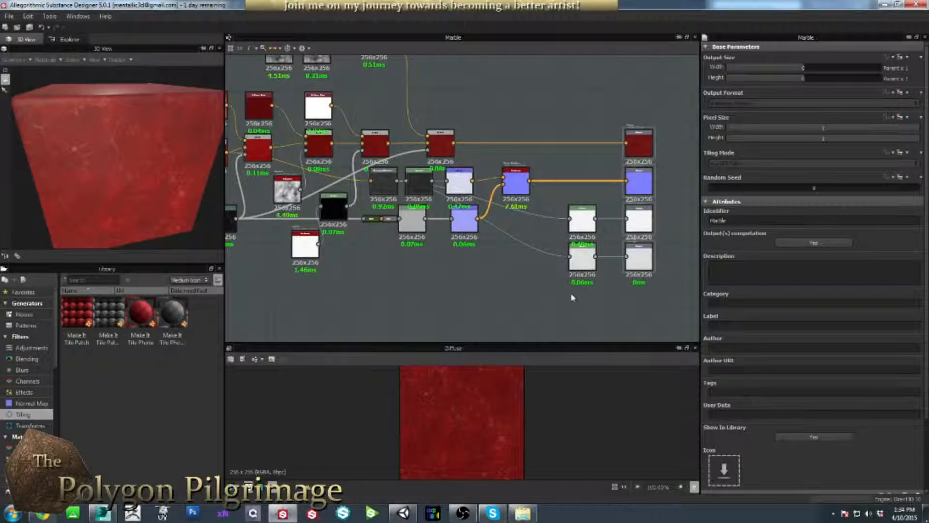
Check the upper Levels histogram and the attributes of the Specular output.
middle_drag(572, 297, 539, 281)
click(557, 213)
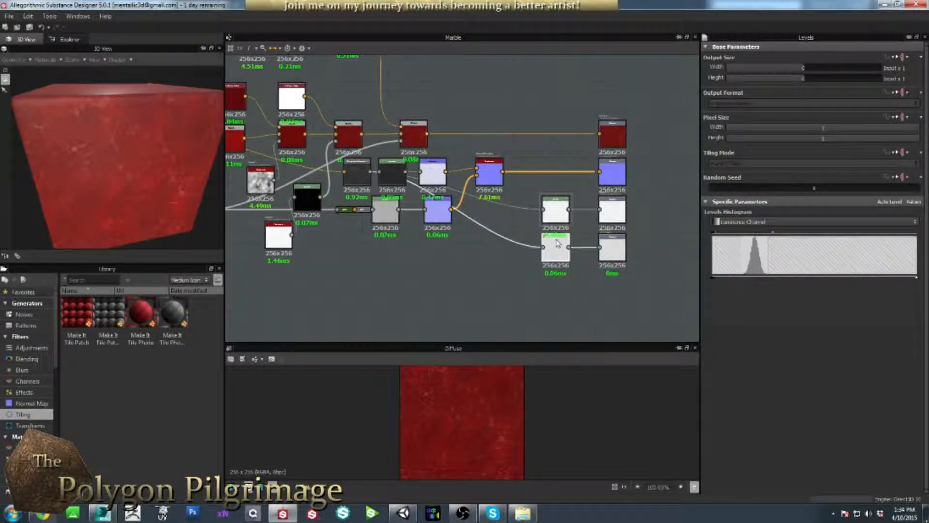
click(609, 235)
click(614, 214)
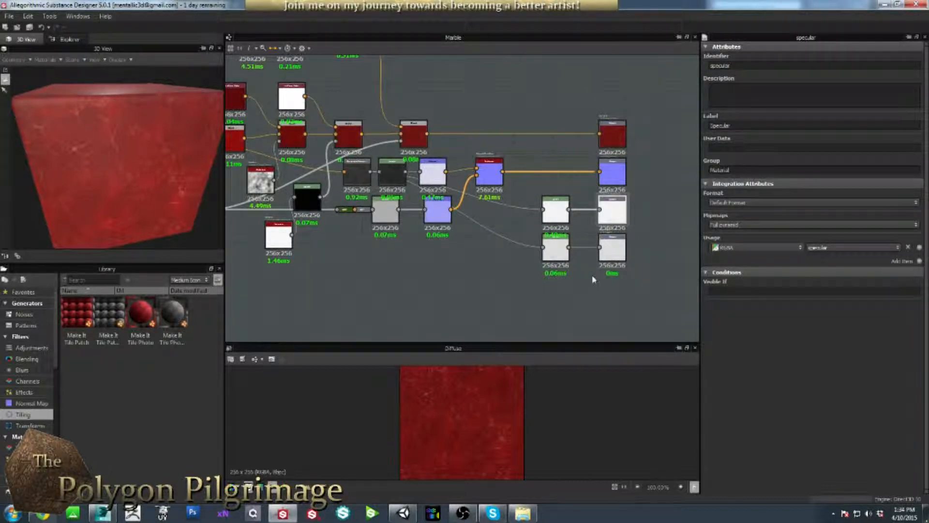
Review the Grayscale Conversion node's link to the specular branch, and inspect the lower Levels node and Glossiness output.
middle_drag(569, 290, 609, 295)
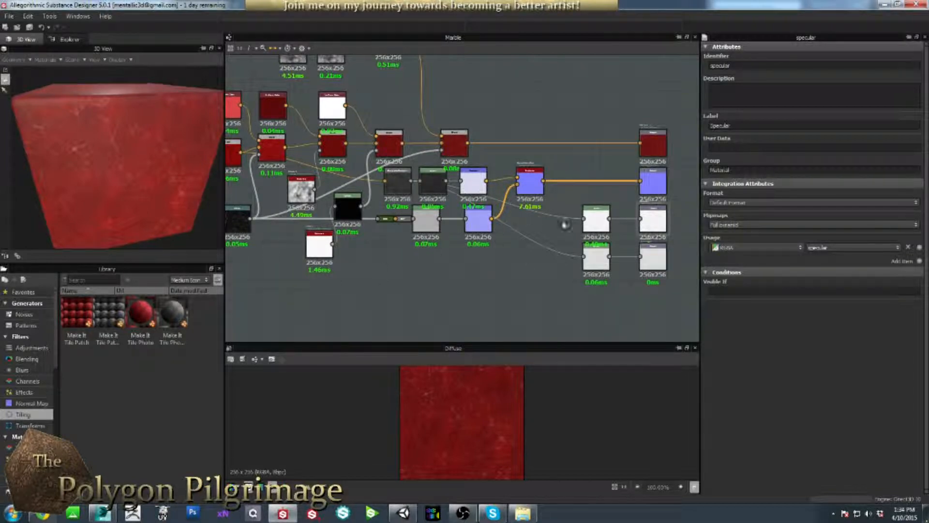
middle_drag(483, 276, 384, 275)
scroll(457, 272, up, 2)
scroll(420, 214, down, 1)
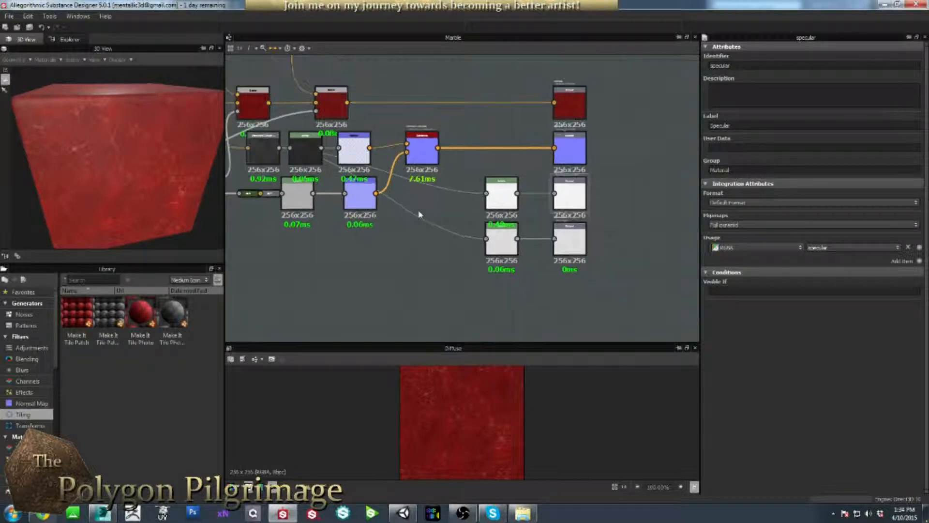
middle_drag(388, 214, 477, 224)
drag(359, 161, 348, 163)
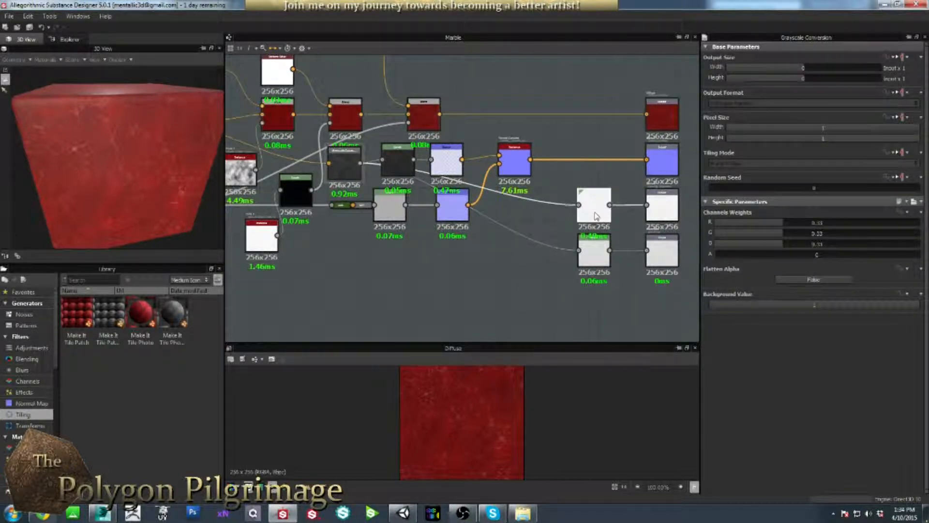
click(595, 253)
click(666, 258)
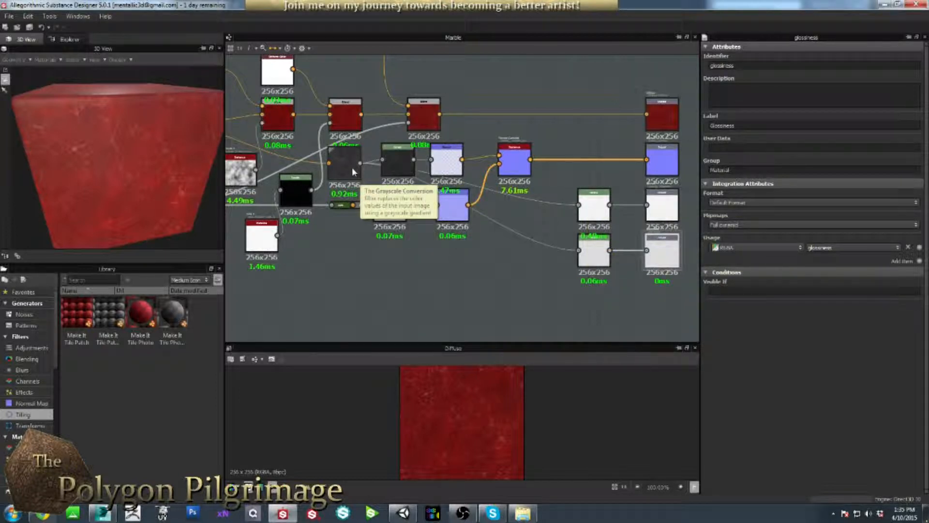
Examine the marble cube's shine from another angle and compare the Levels nodes feeding the Specular and Glossiness outputs.
mouse_move(146, 166)
mouse_down()
mouse_move(124, 155)
mouse_move(135, 131)
mouse_move(161, 142)
mouse_move(160, 175)
mouse_move(138, 171)
mouse_move(153, 174)
mouse_up()
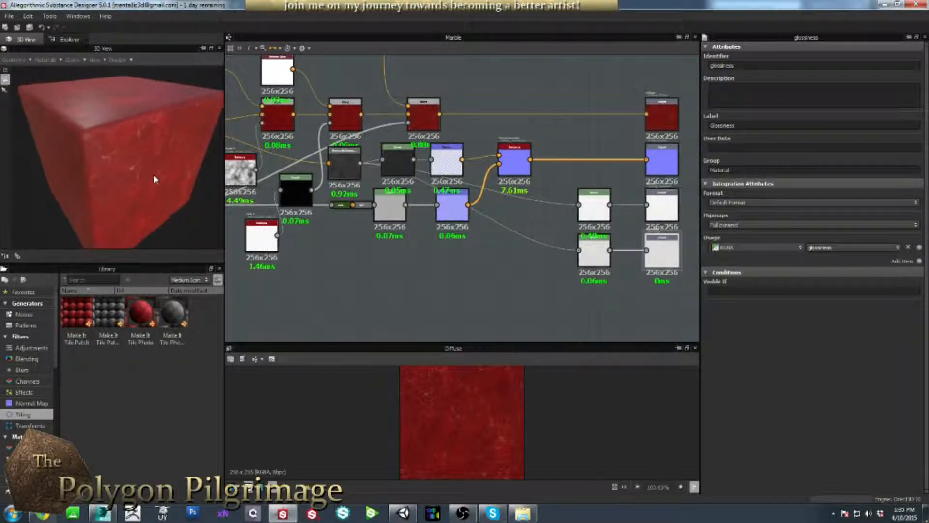
middle_drag(363, 274, 393, 281)
scroll(398, 290, down, 2)
scroll(464, 269, up, 2)
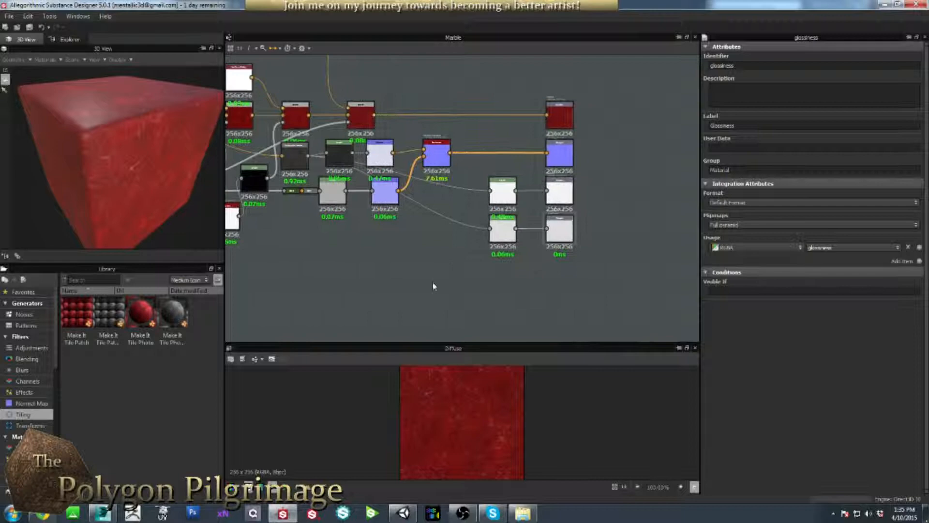
click(503, 230)
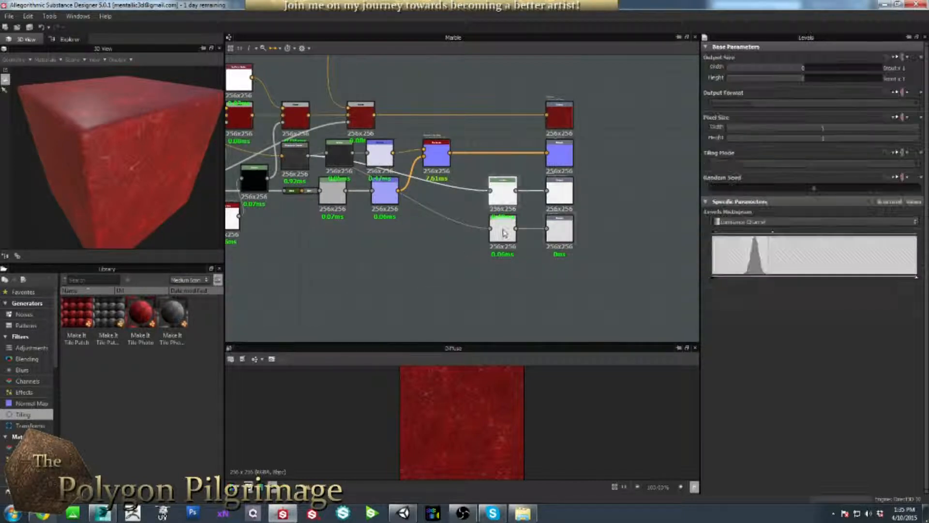
Add a Uniform Color node and a Blend node in the empty graph area below the normal branch.
right_click(390, 306)
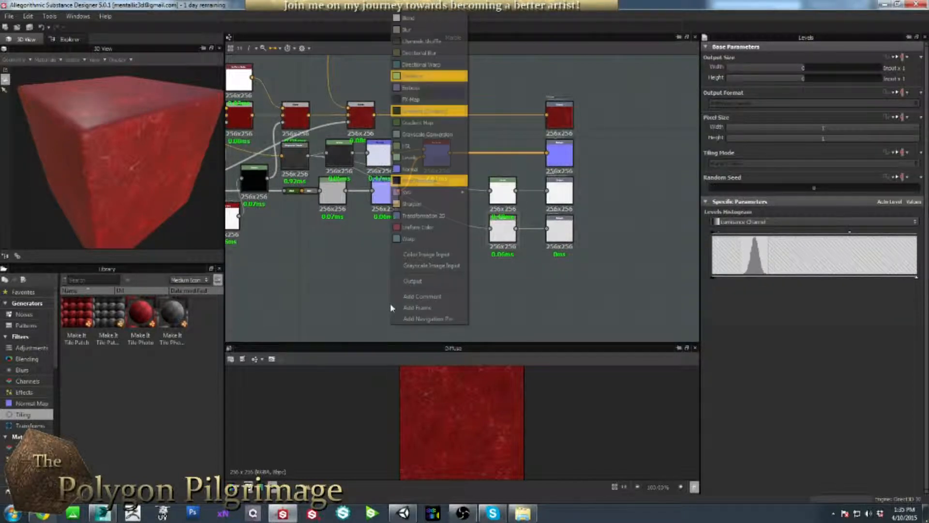
click(418, 227)
drag(390, 316, 364, 275)
right_click(427, 310)
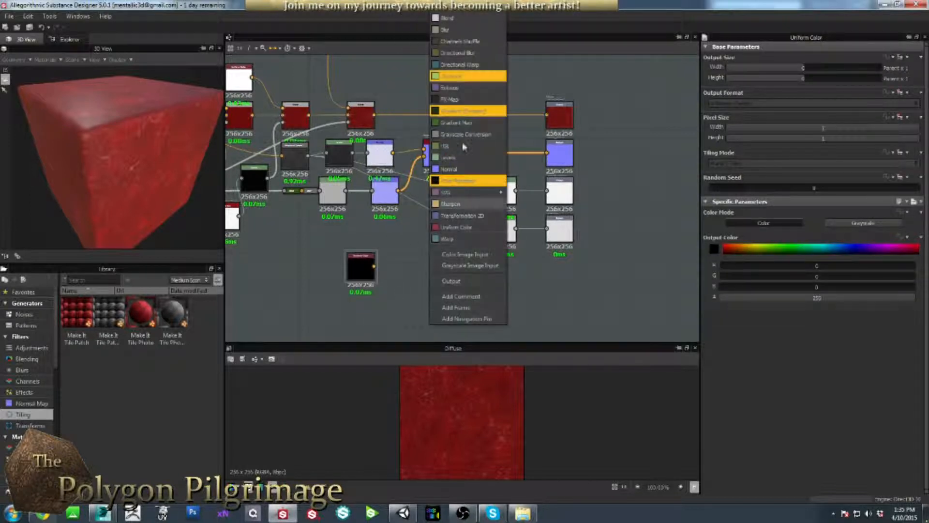
click(454, 26)
drag(432, 307, 430, 302)
middle_drag(409, 252, 442, 204)
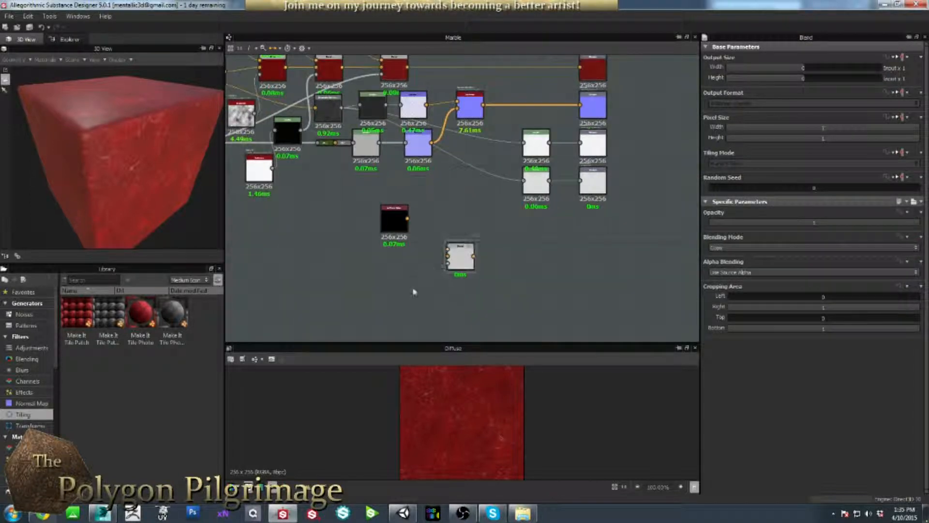
Duplicate the Grayscale Conversion node, place the copy below the new Uniform Color node and preview it.
click(325, 113)
key(ctrl+c)
click(342, 314)
key(ctrl+v)
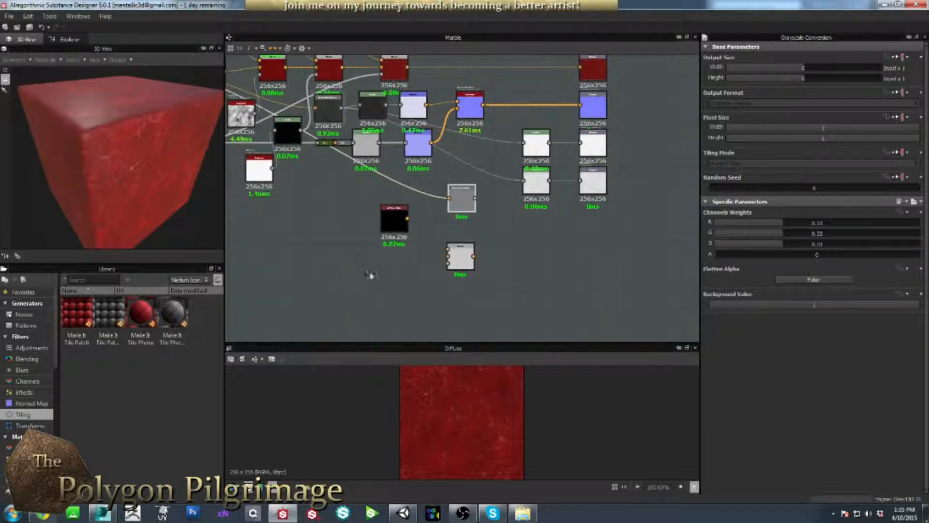
drag(431, 196, 401, 284)
double_click(457, 203)
scroll(402, 276, down, 5)
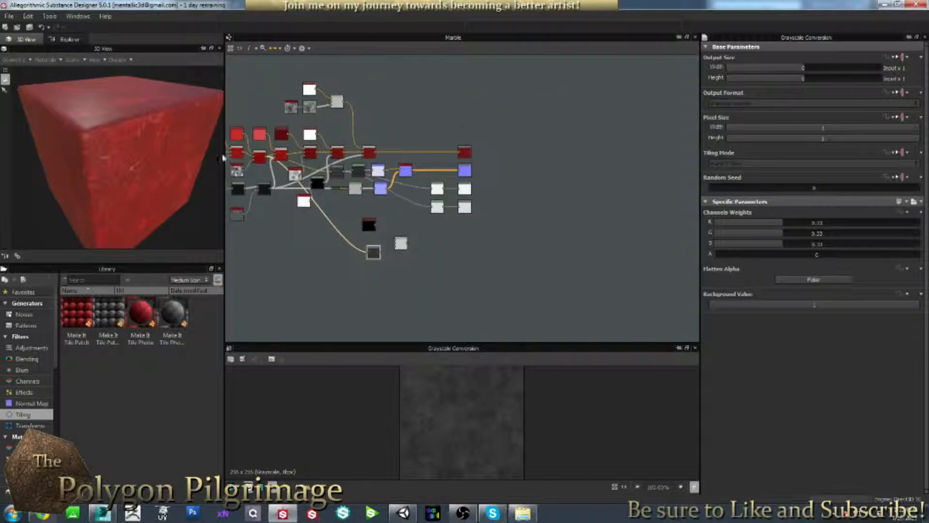
Link the Uniform Color to the new Blend's foreground, try linking the Grayscale Conversion copy to its background, and preview the Blend.
scroll(374, 241, up, 6)
drag(376, 286, 440, 264)
drag(381, 204, 425, 248)
click(441, 266)
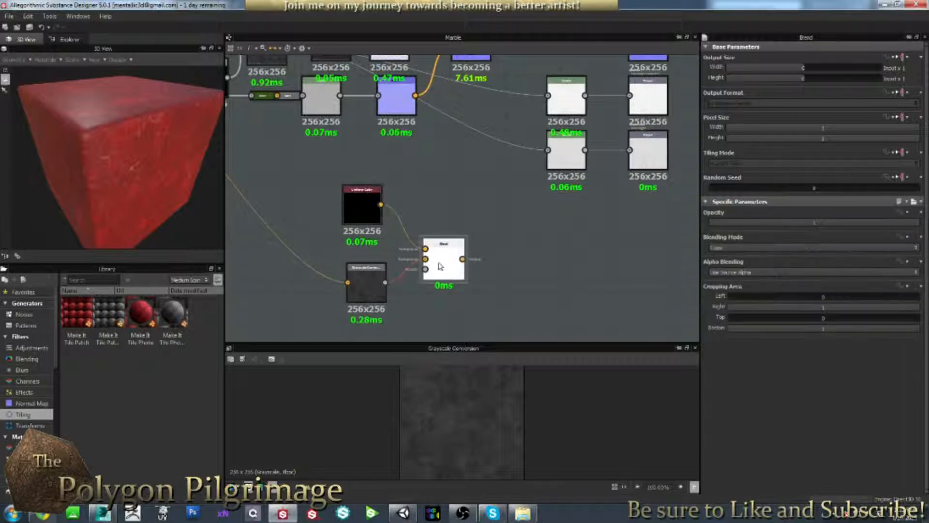
double_click(441, 266)
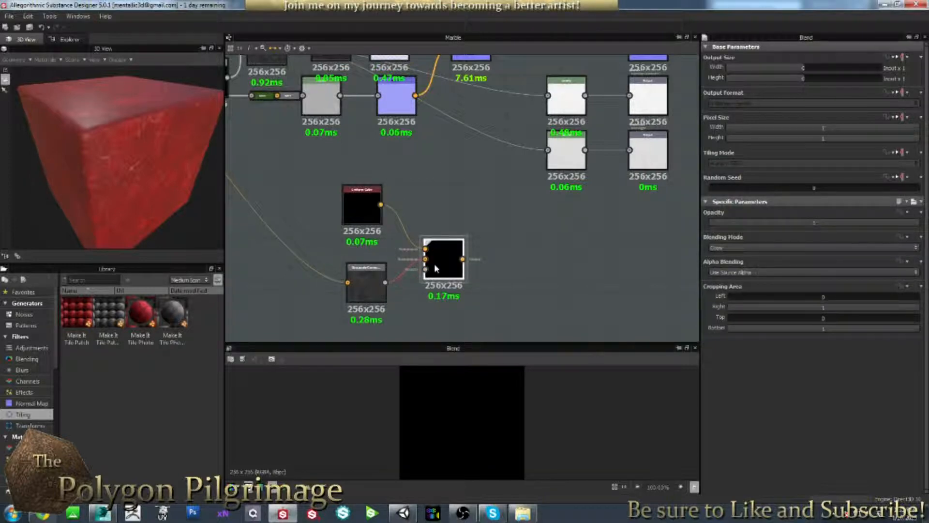
Switch the Uniform Color to Grayscale mode and link the Grayscale Conversion copy to the Blend's background input.
click(358, 213)
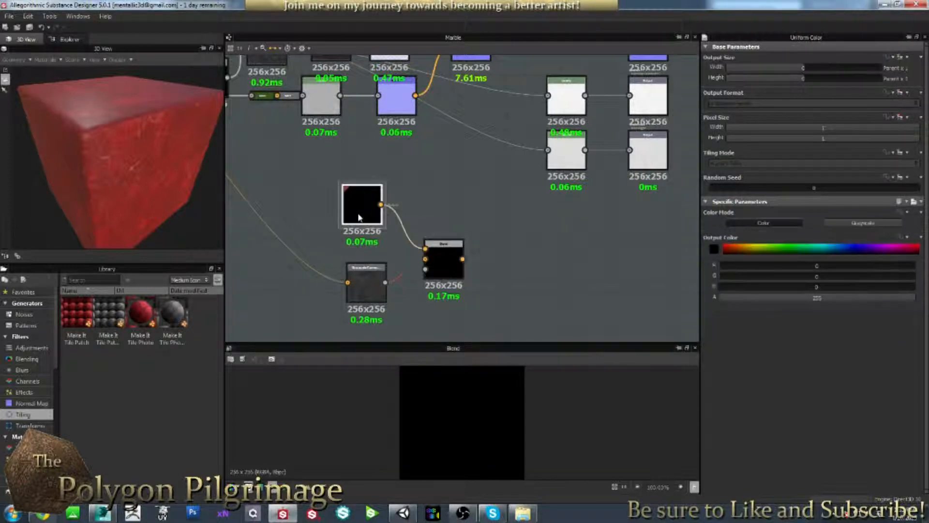
click(862, 223)
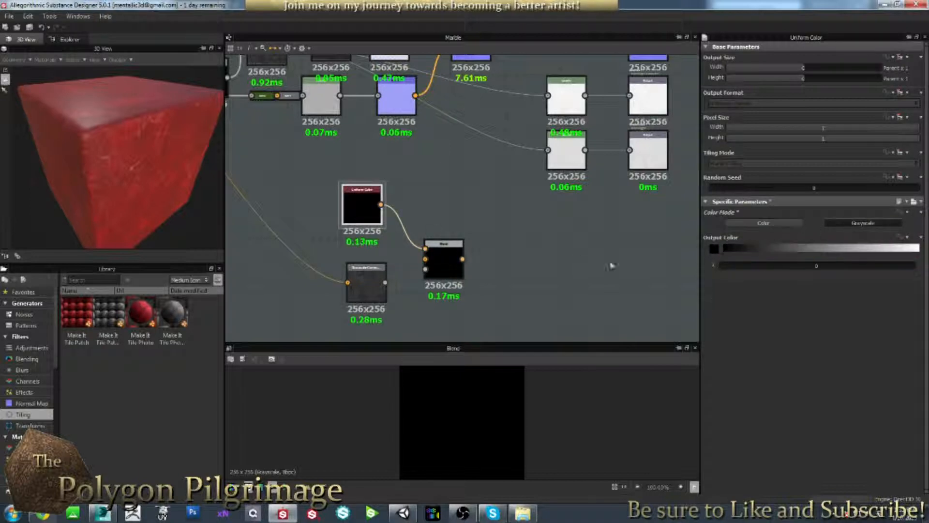
click(439, 265)
scroll(399, 282, up, 2)
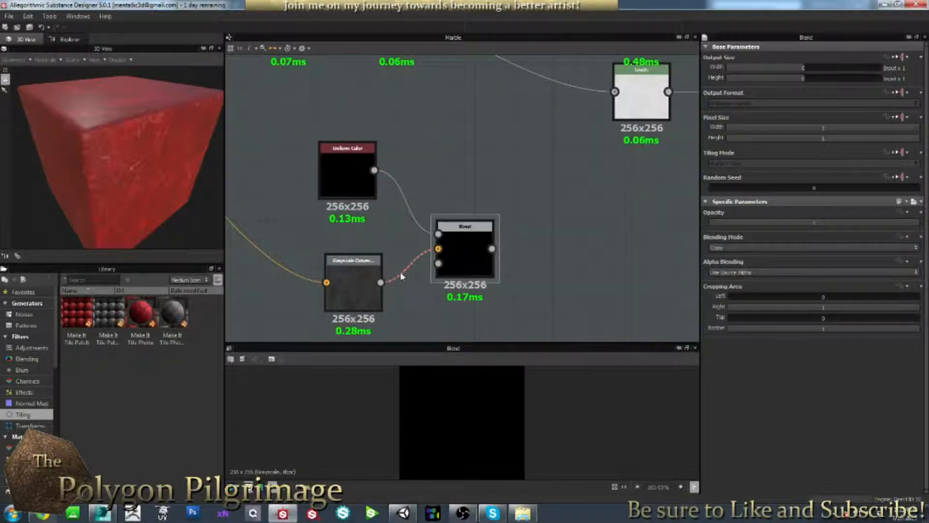
drag(381, 282, 457, 248)
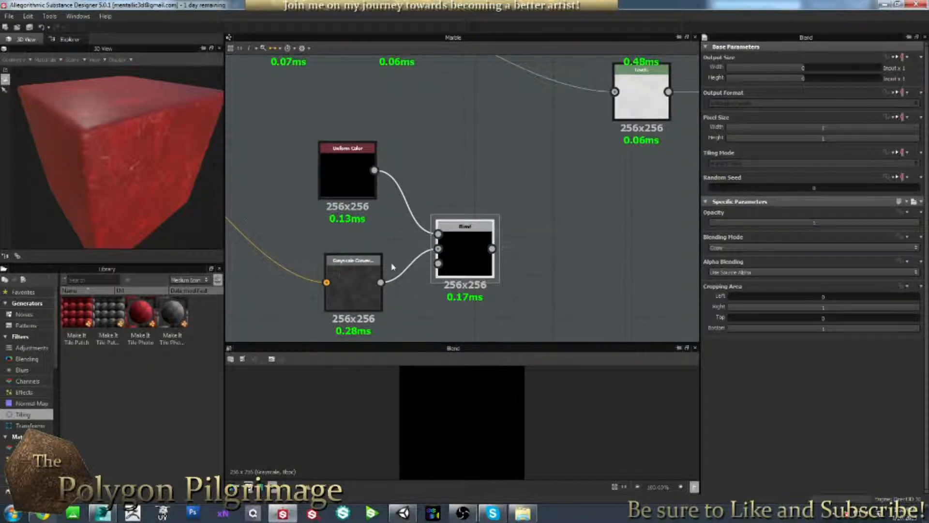
Set the Uniform Color's grey level to 60 and preview the Grayscale Conversion copy for comparison.
click(346, 174)
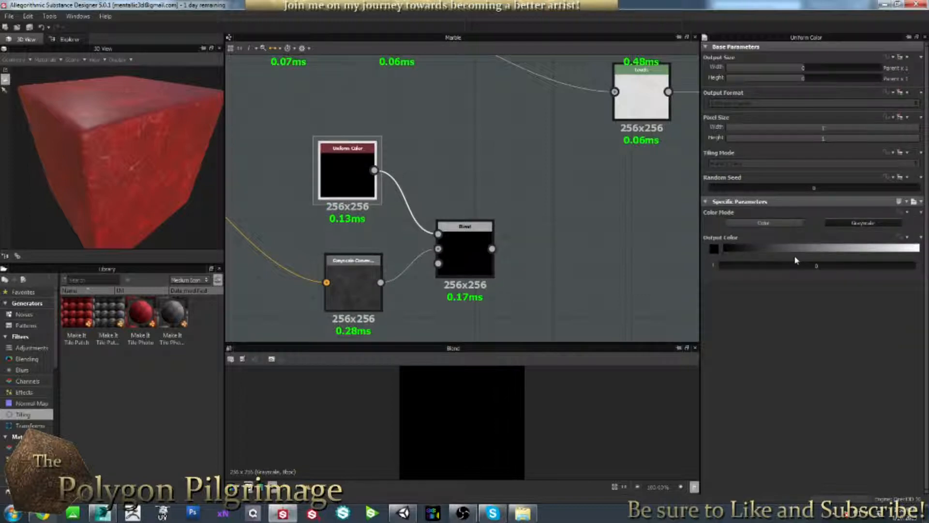
drag(723, 251, 764, 254)
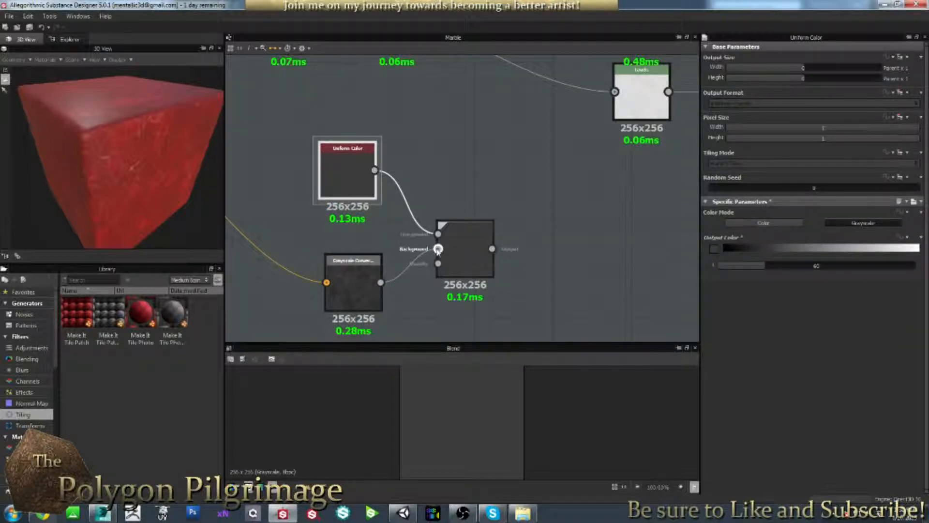
click(466, 246)
click(364, 290)
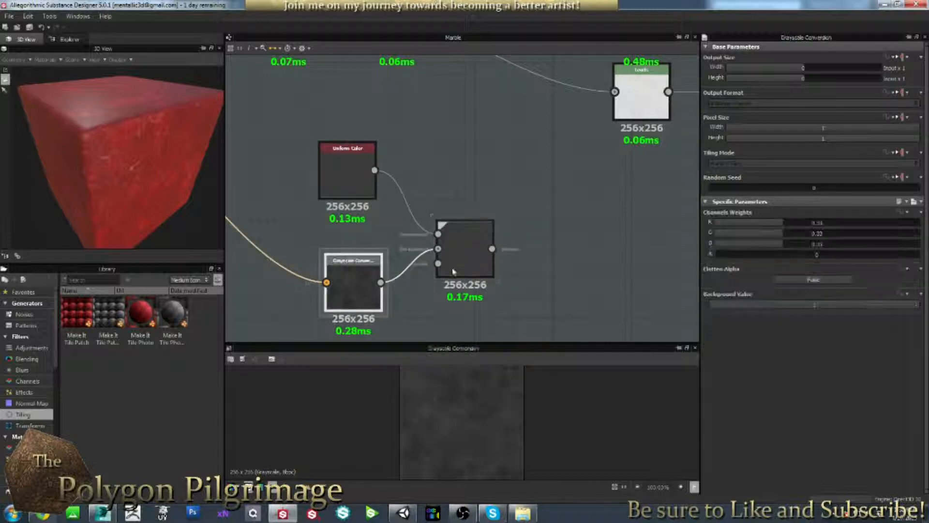
Set the new Blend node's blending mode to Add Sub.
click(466, 257)
click(731, 247)
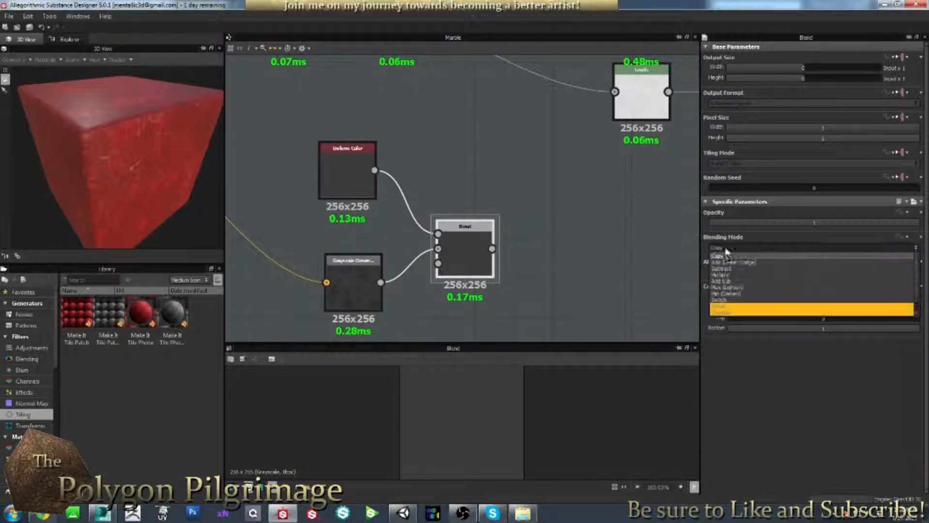
click(809, 306)
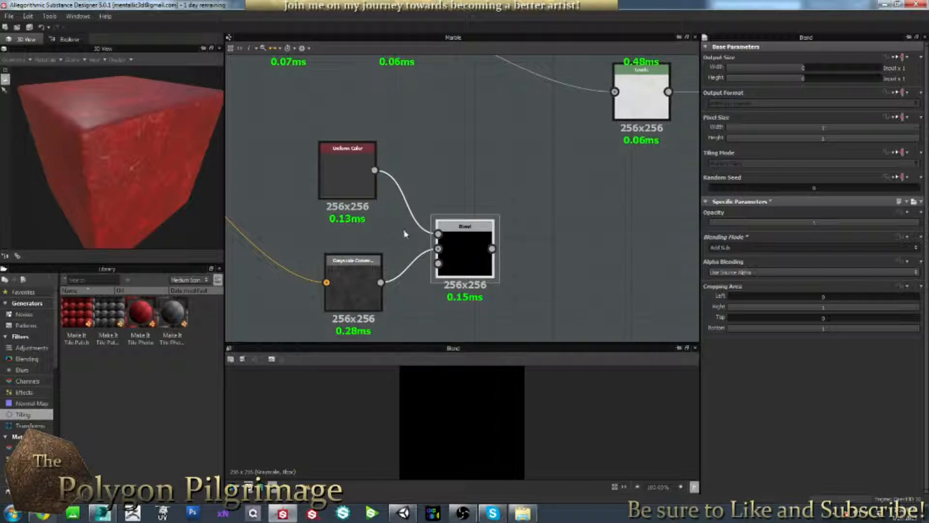
Set the Uniform Color's grey level to 127 and align it above the Grayscale Conversion copy, with the Blend beside them.
click(347, 167)
drag(769, 254, 823, 254)
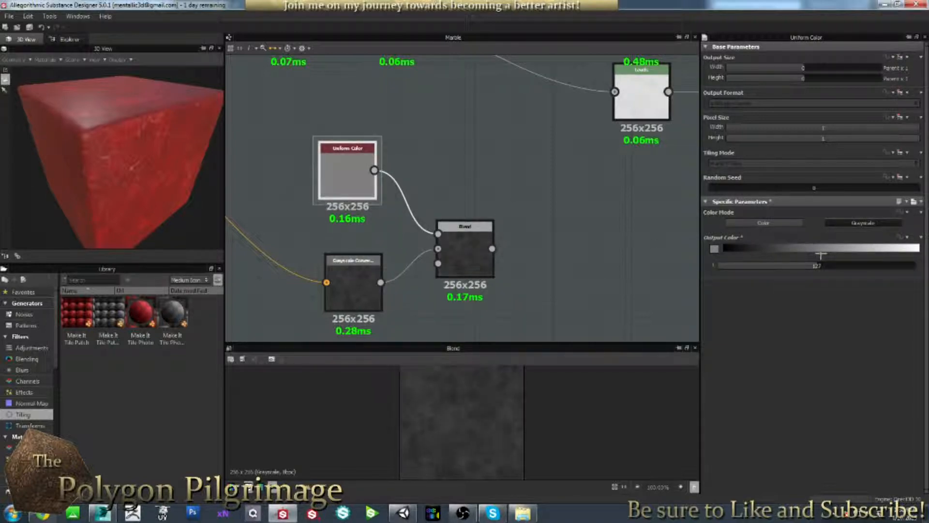
drag(350, 175, 369, 193)
drag(355, 291, 370, 296)
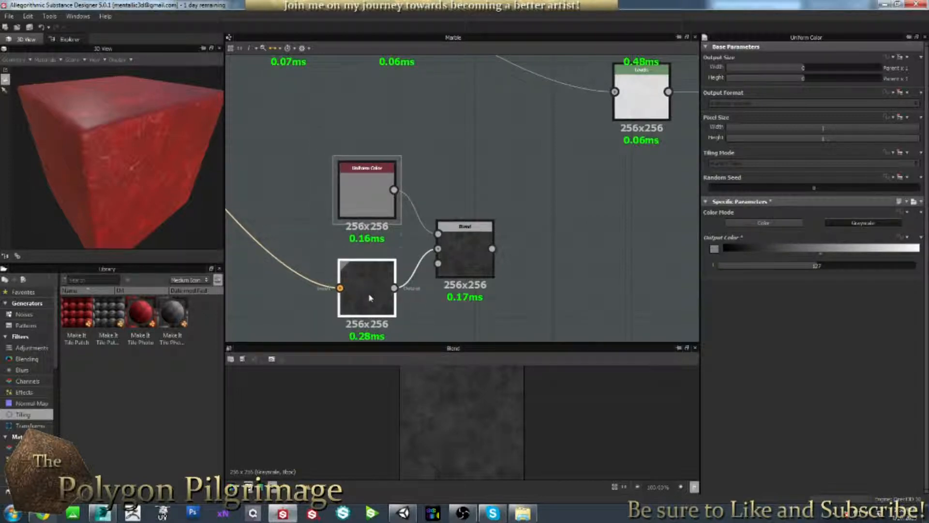
drag(452, 262, 457, 262)
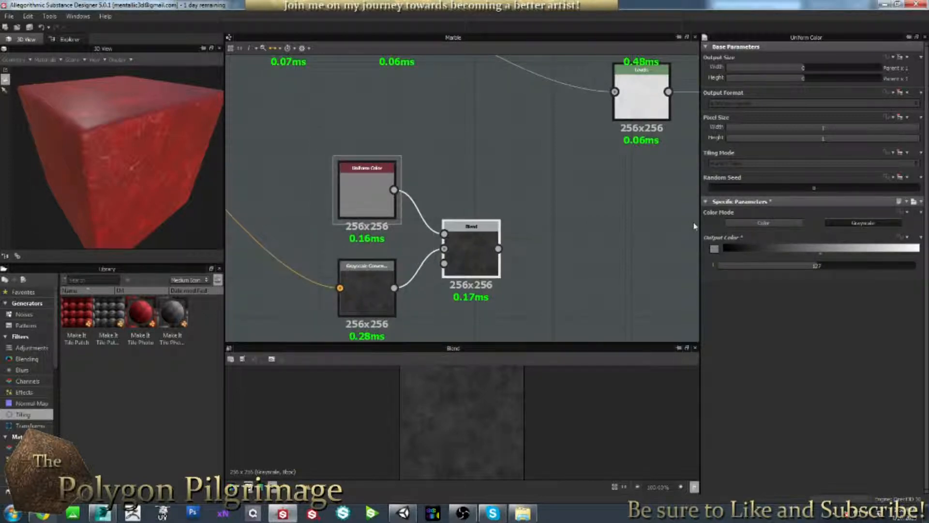
Compare the parameters of the new Blend node with those of the Uniform Color node.
click(472, 254)
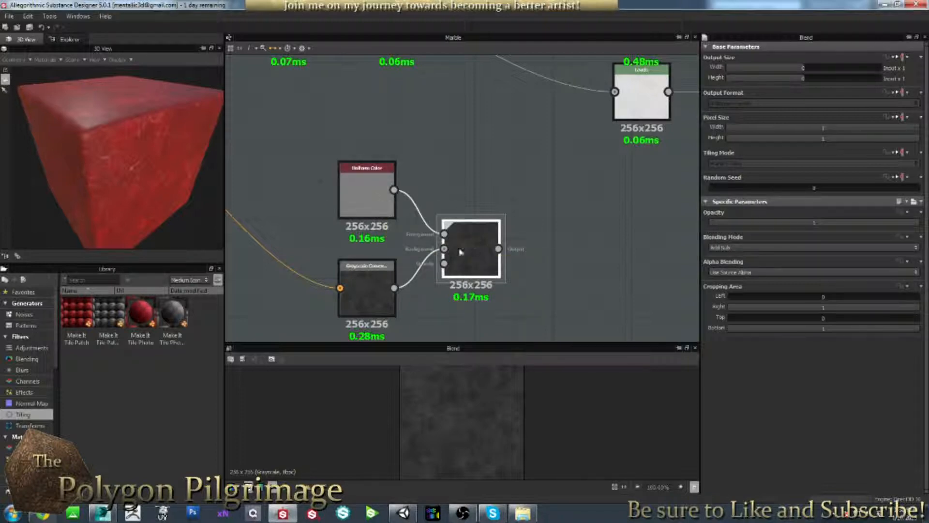
click(382, 193)
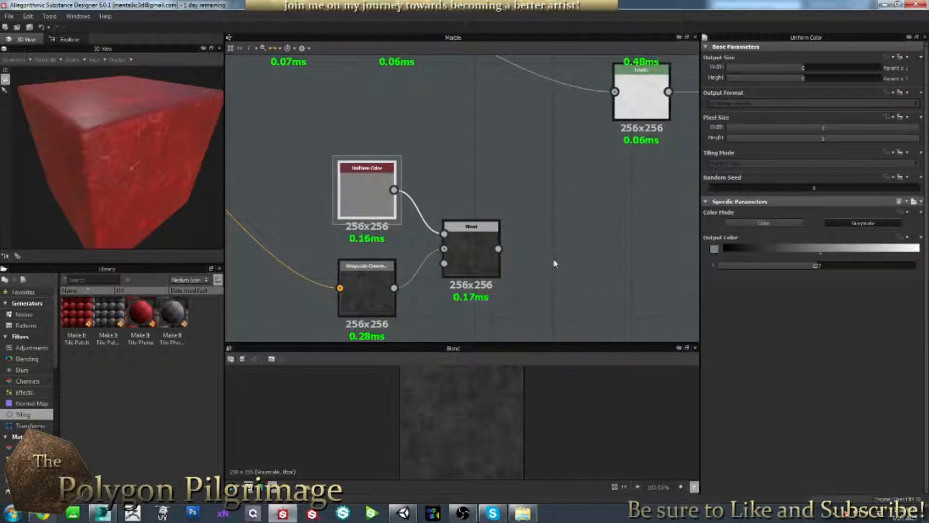
click(478, 249)
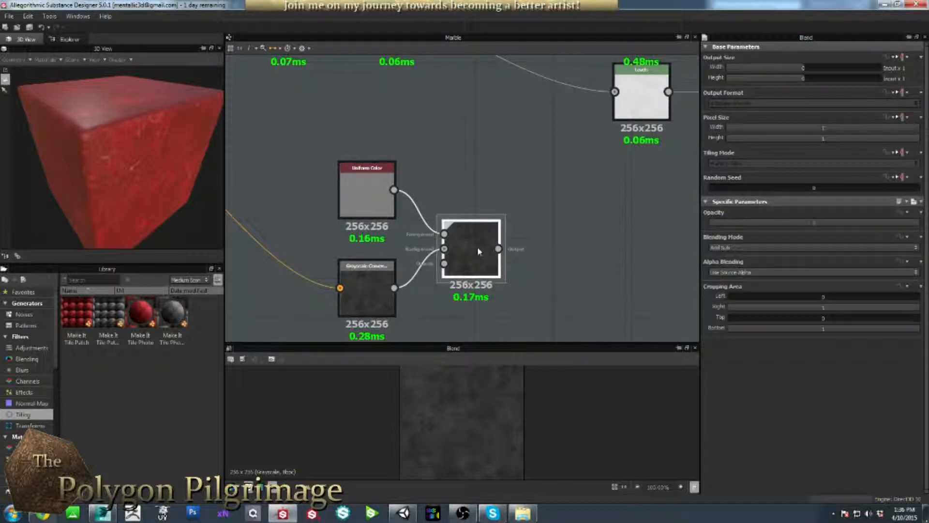
Try darker and lighter grey levels on the Uniform Color, return it to about mid-grey, and view the Output Color's Expose option.
click(367, 207)
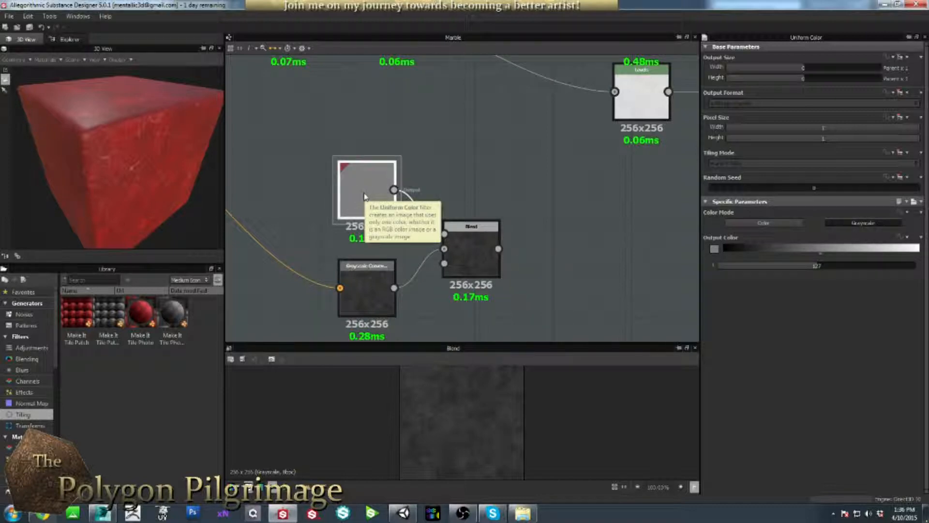
drag(822, 255, 801, 250)
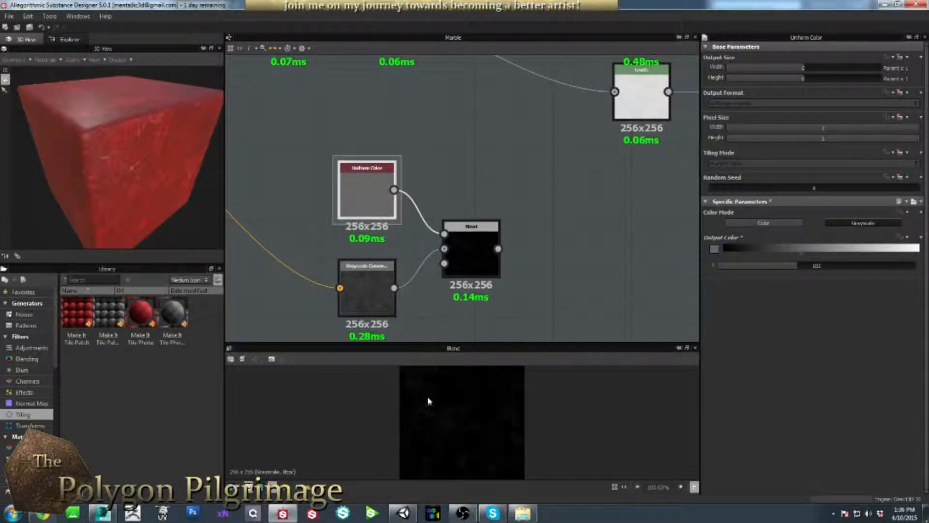
drag(801, 251, 869, 252)
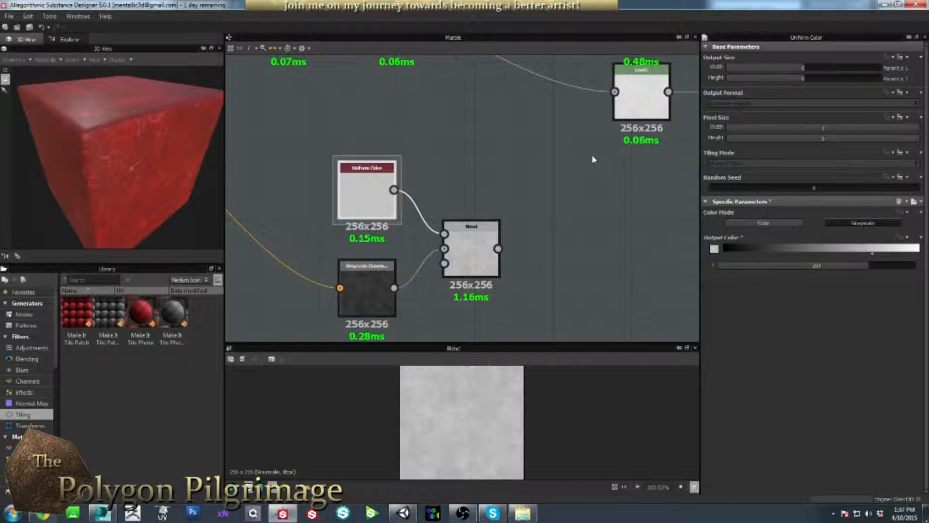
drag(868, 256, 826, 256)
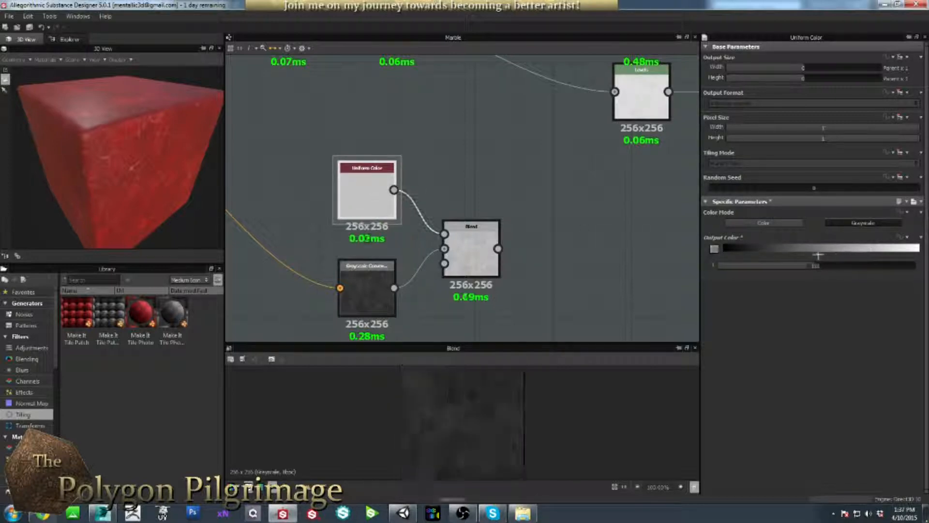
click(907, 237)
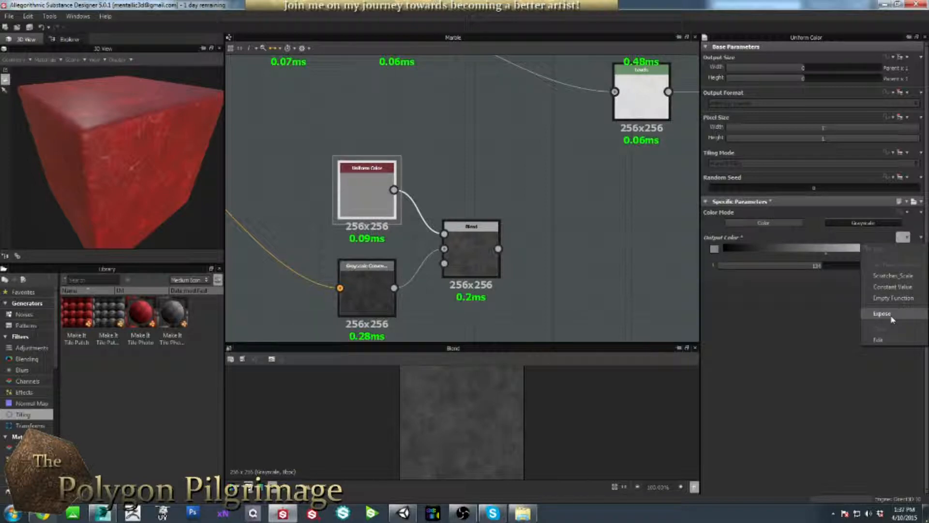
click(512, 200)
Lower the Uniform Color's grey level to slightly below mid-grey to darken the Add Sub blend.
scroll(513, 199, down, 4)
middle_drag(513, 198, 462, 236)
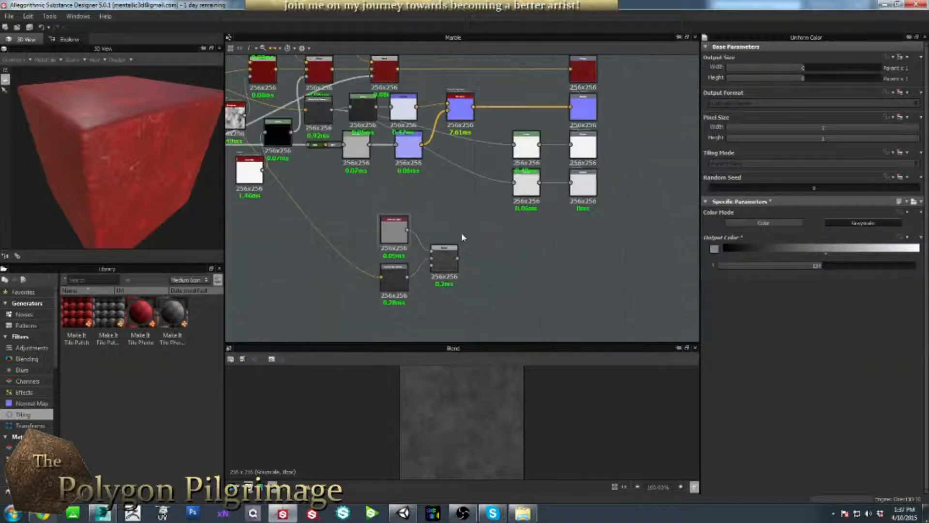
scroll(442, 257, up, 2)
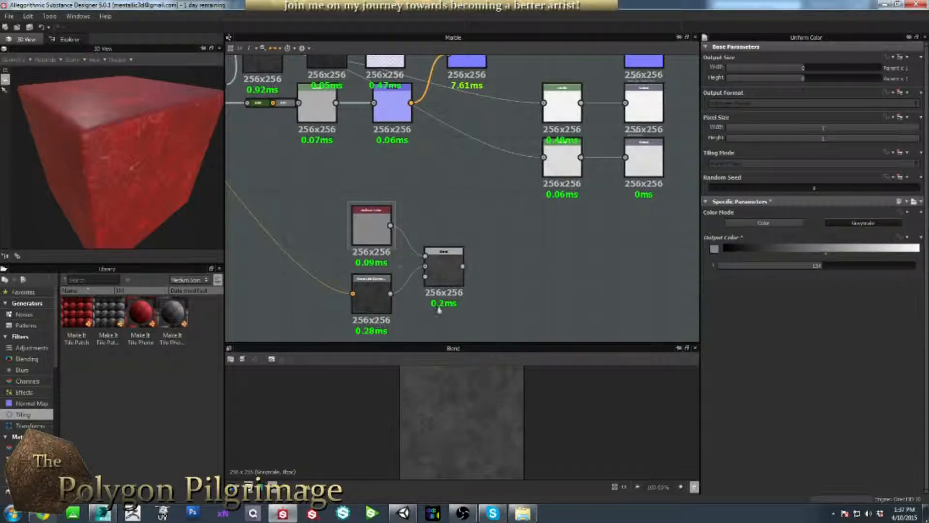
click(378, 234)
drag(827, 255, 806, 255)
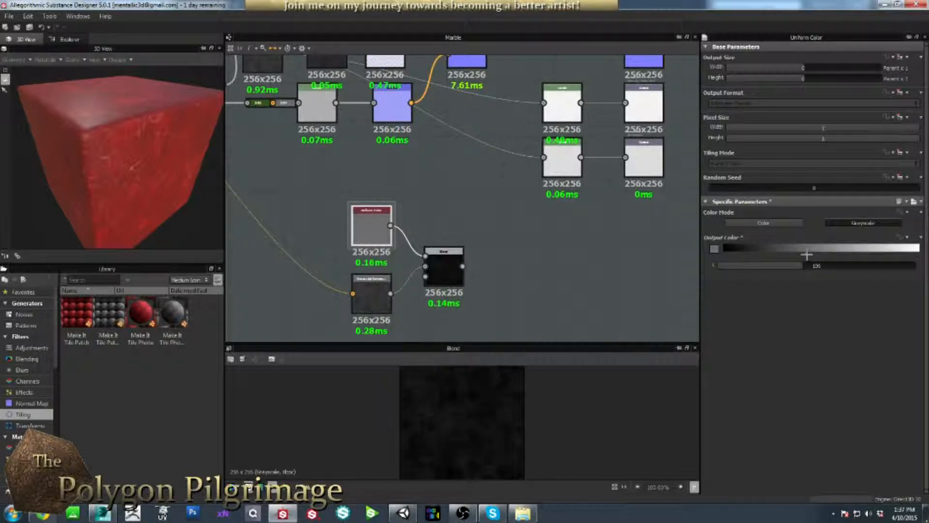
Examine the complete marble graph and the red marble cube from another angle in the 3D view.
scroll(484, 245, down, 2)
scroll(449, 246, down, 3)
scroll(449, 245, down, 1)
middle_drag(399, 234, 444, 249)
scroll(445, 250, up, 1)
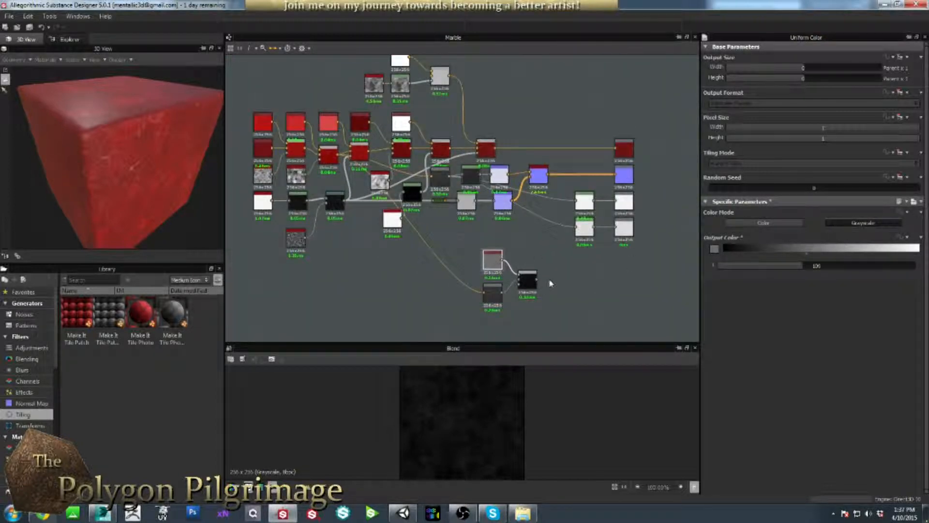
drag(181, 185, 111, 145)
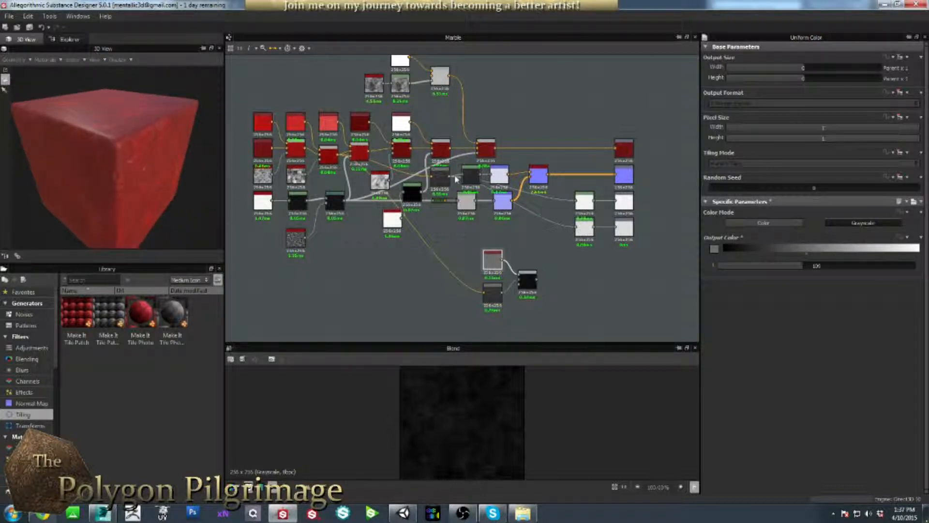
middle_drag(440, 236, 456, 252)
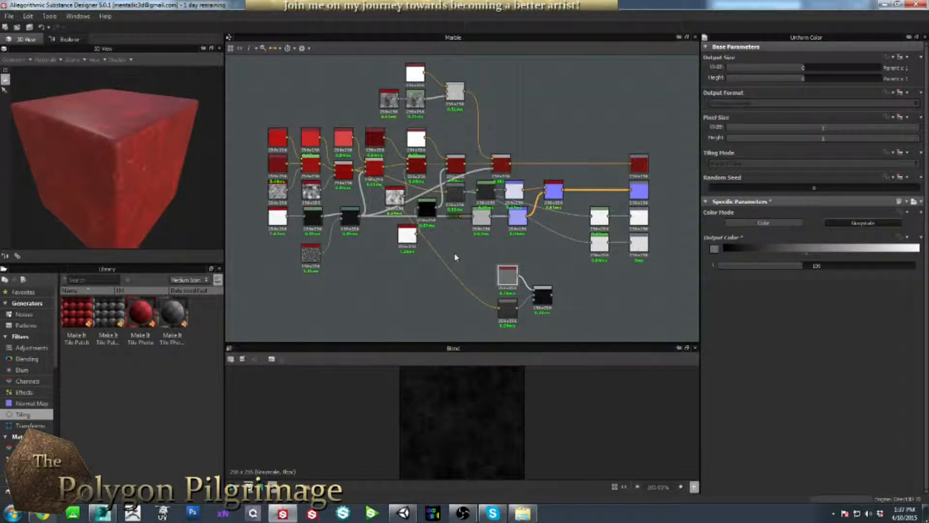